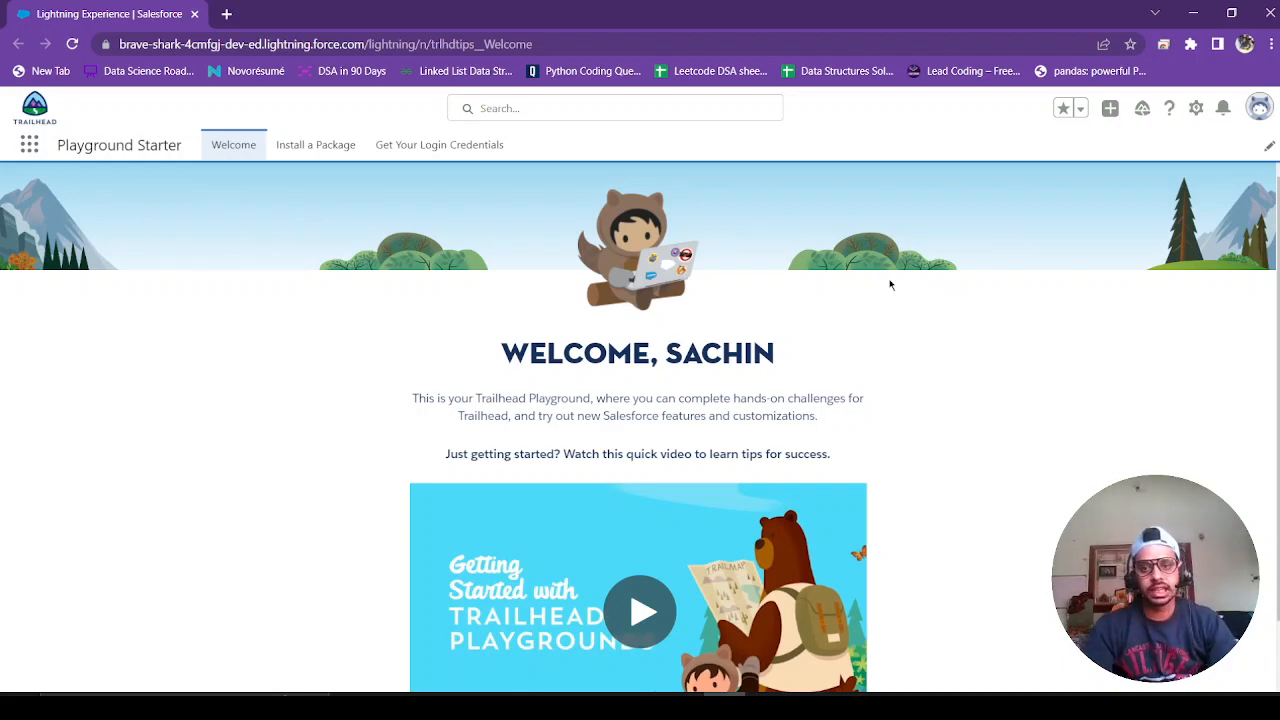
# - Open the Users page in Setup to view all users, and dismiss the walkthrough tips prompt
pyautogui.click(1195, 112)
pyautogui.click(1143, 175)
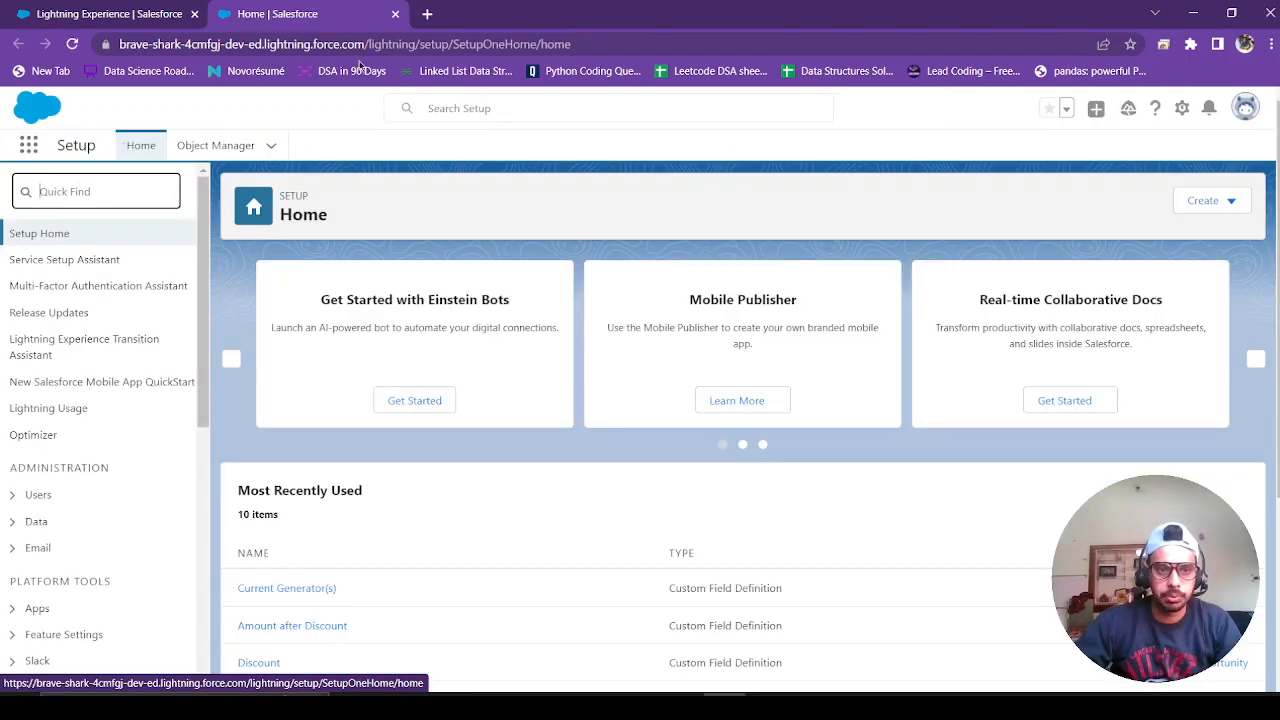
pyautogui.write('users')
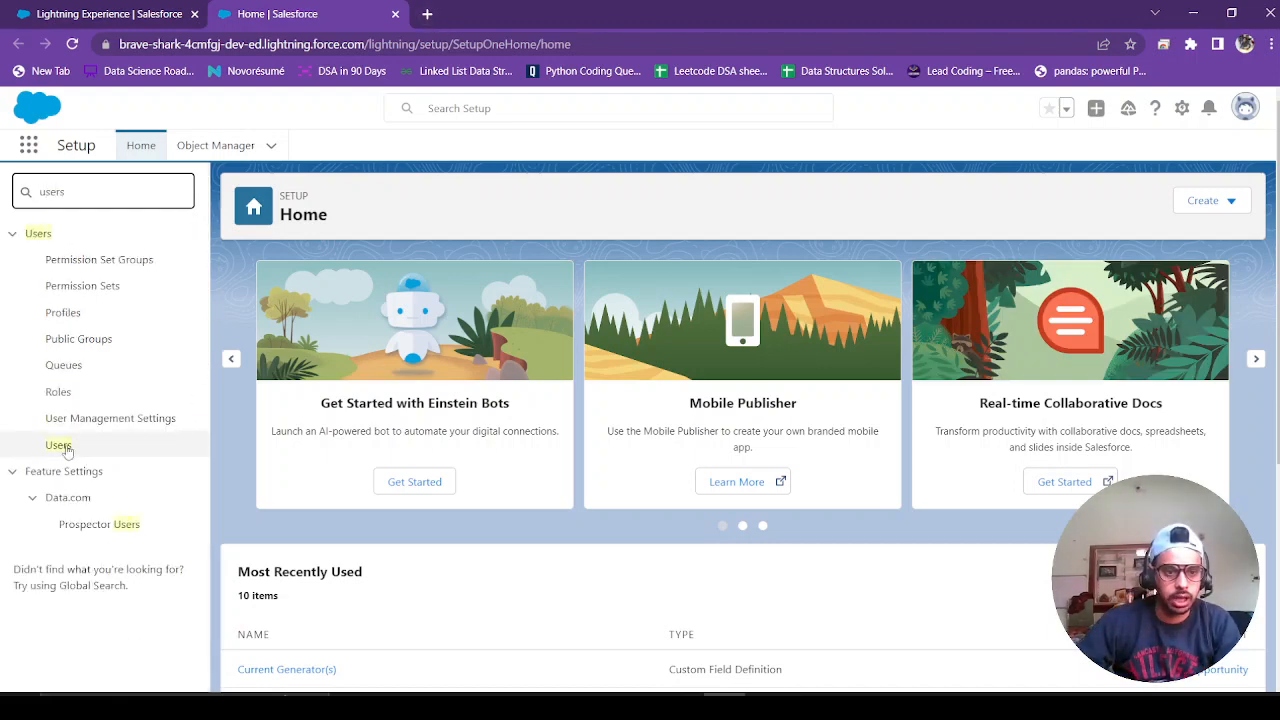
pyautogui.click(62, 447)
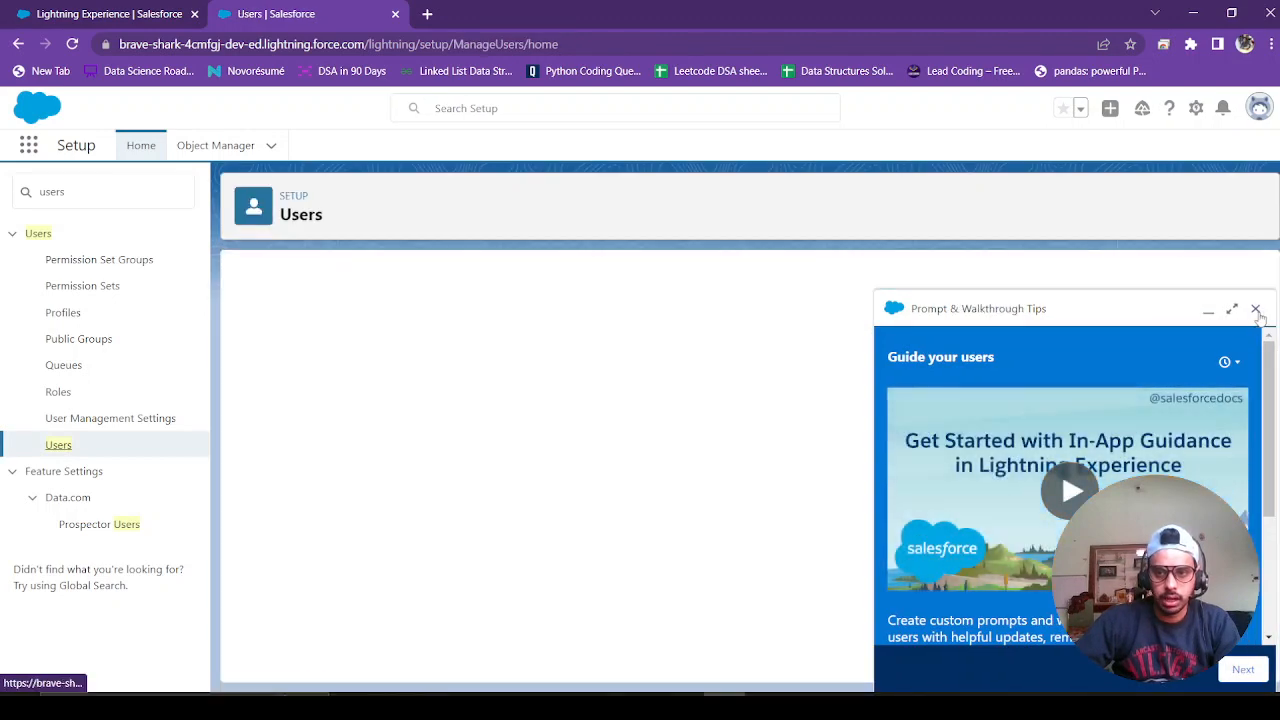
pyautogui.click(1255, 309)
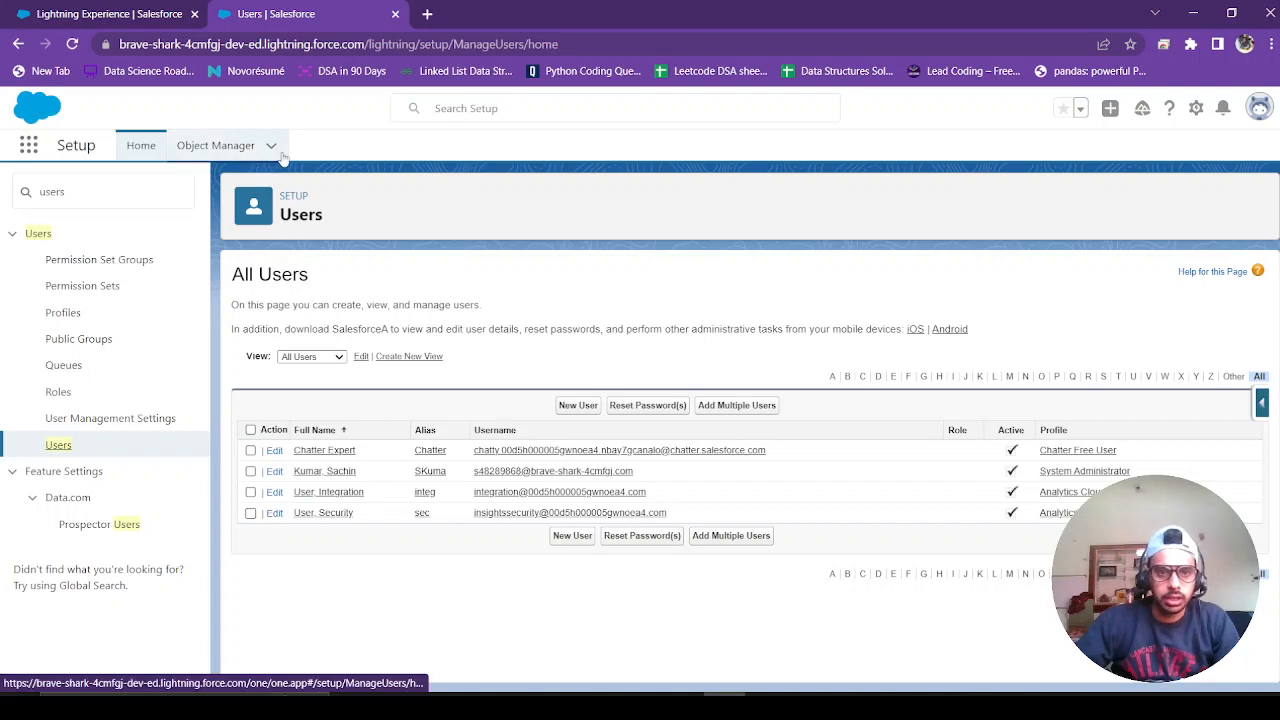
# - Search the available items for "opportu" and open the Opportunities list
pyautogui.click(29, 153)
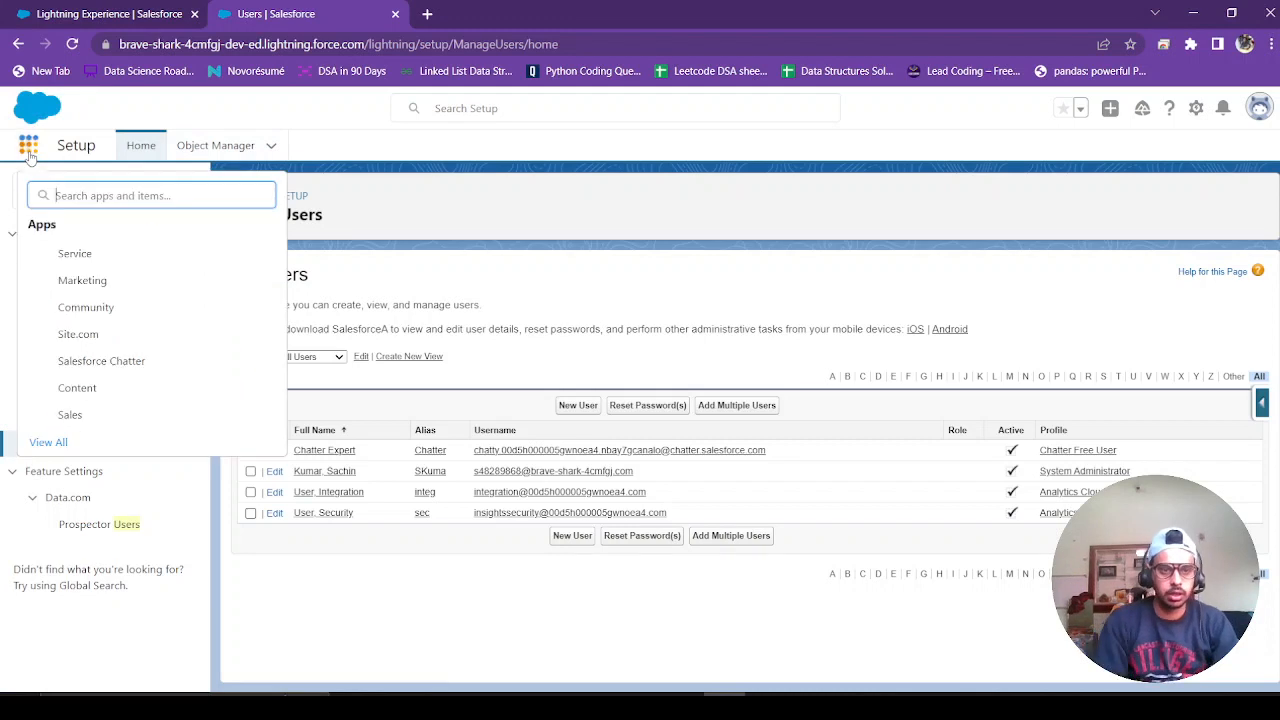
pyautogui.write('opportunity')
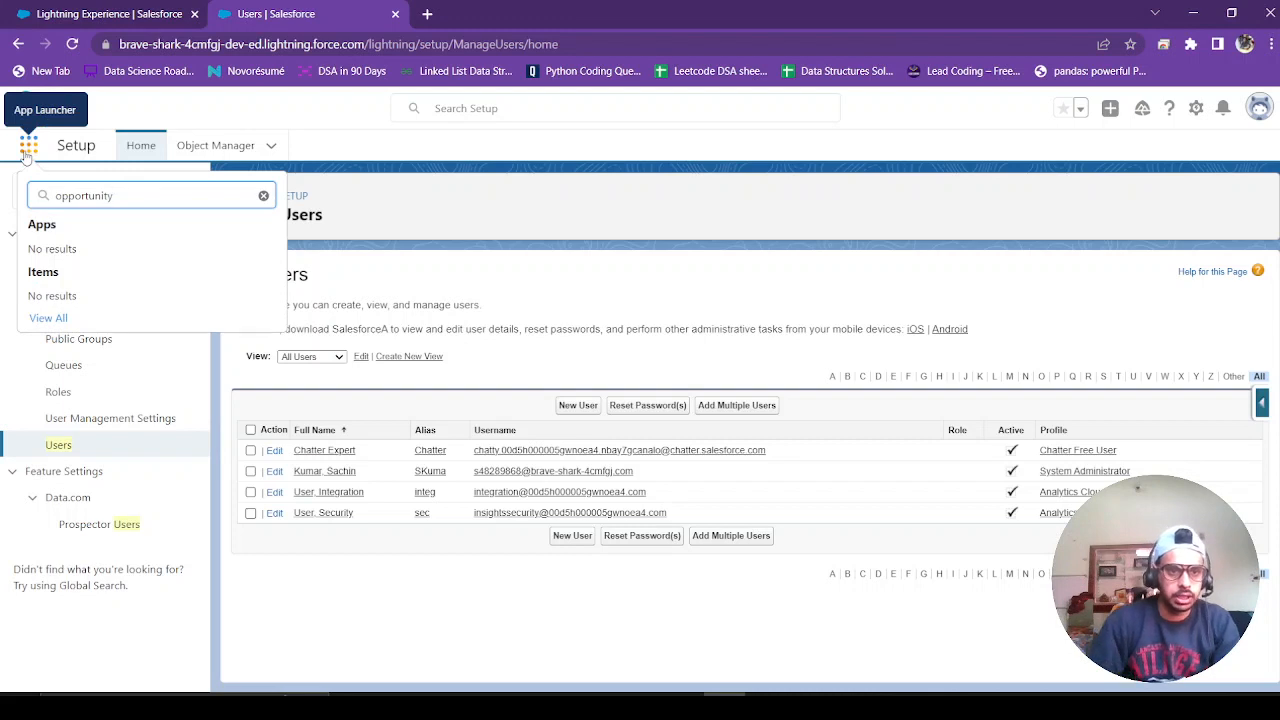
pyautogui.press('BackSpace')
pyautogui.press('BackSpace')
pyautogui.press('BackSpace')
pyautogui.press('BackSpace')
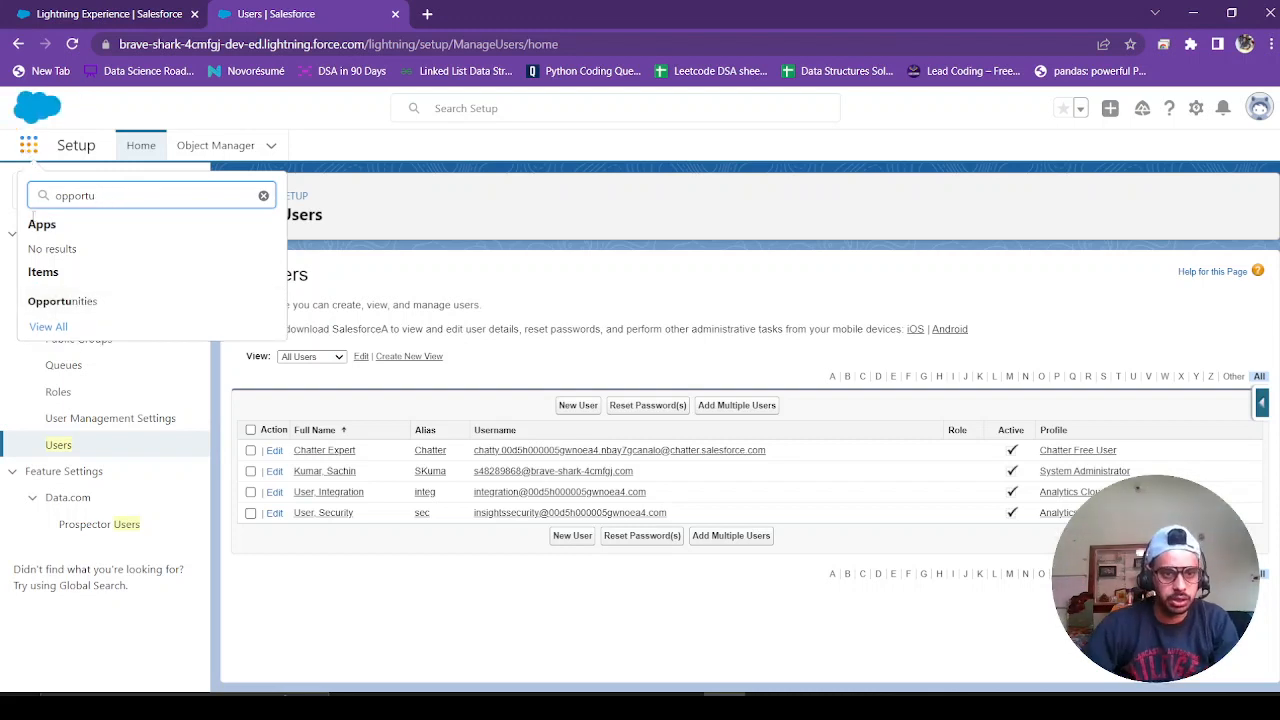
pyautogui.click(84, 301)
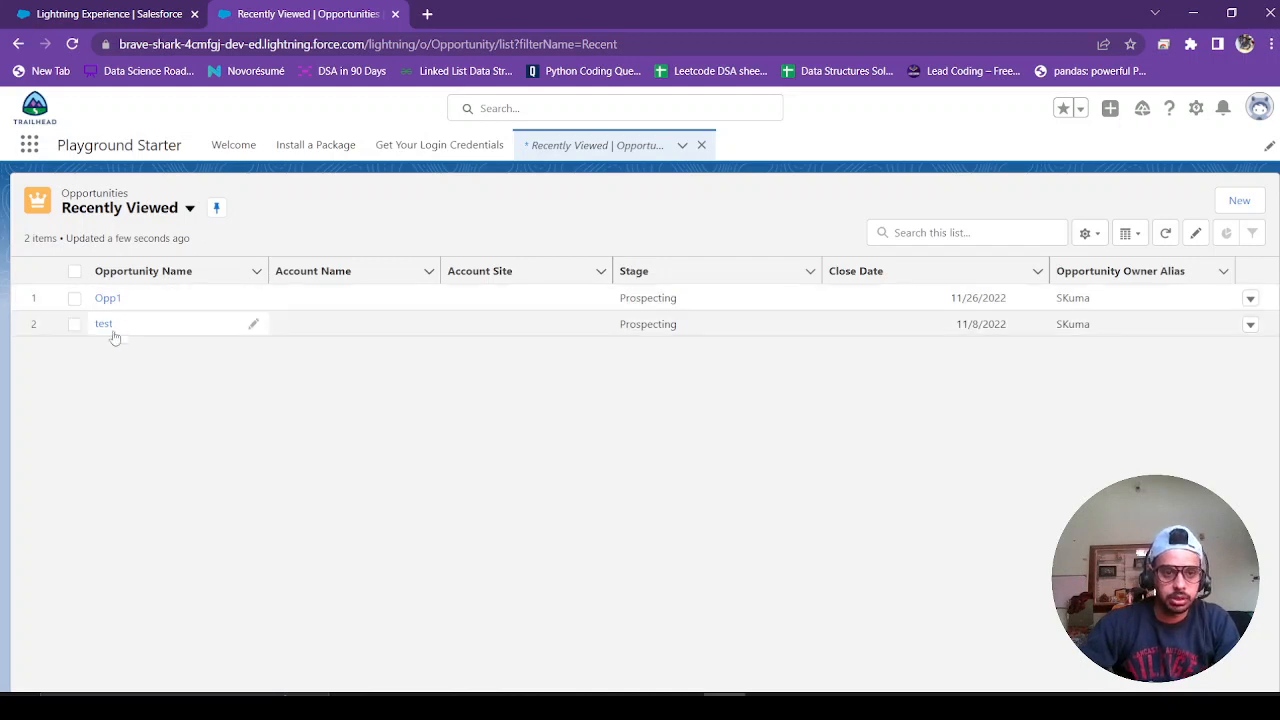
# - View the test opportunity, return to the recently viewed list, and dismiss the compact setting prompt
pyautogui.click(103, 324)
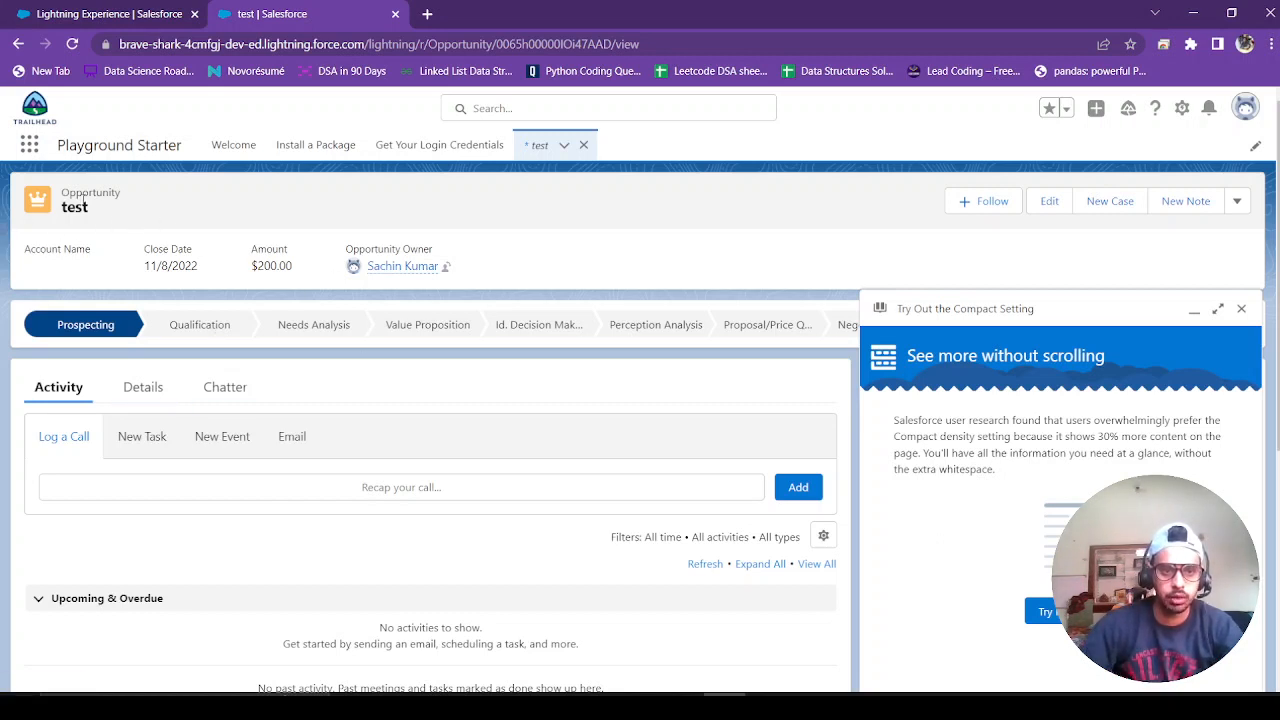
pyautogui.click(18, 44)
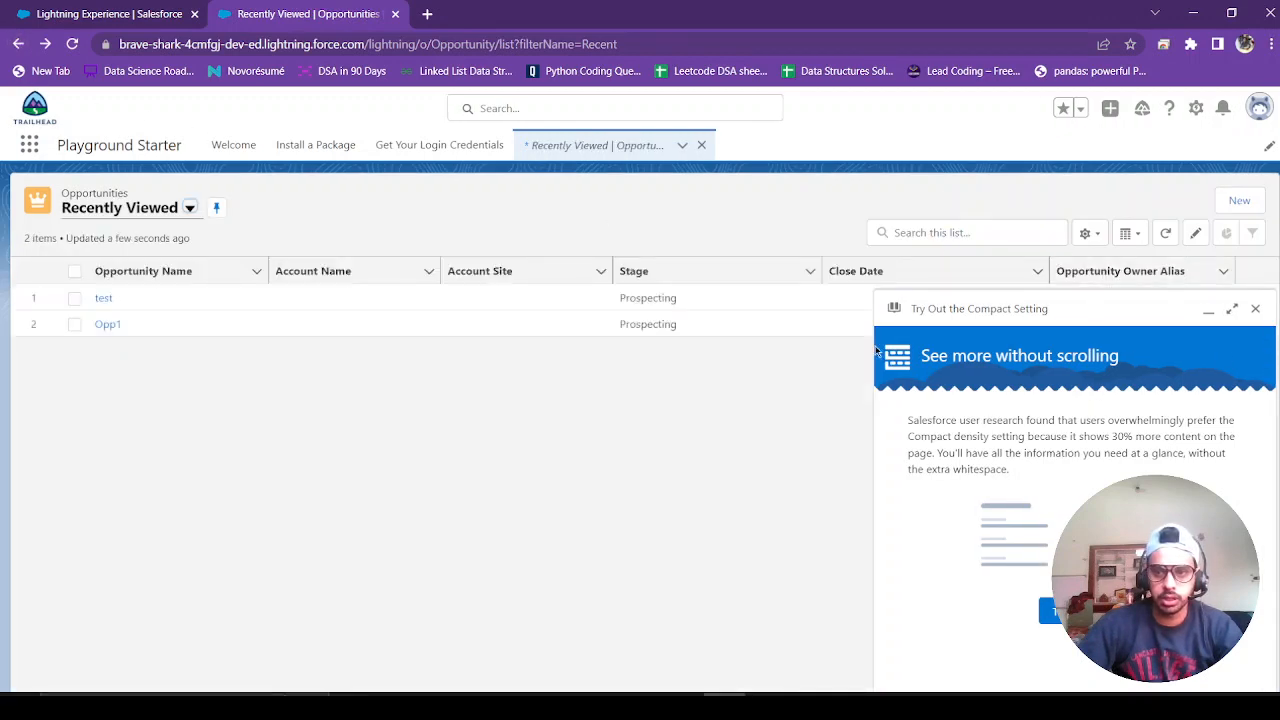
pyautogui.click(1255, 308)
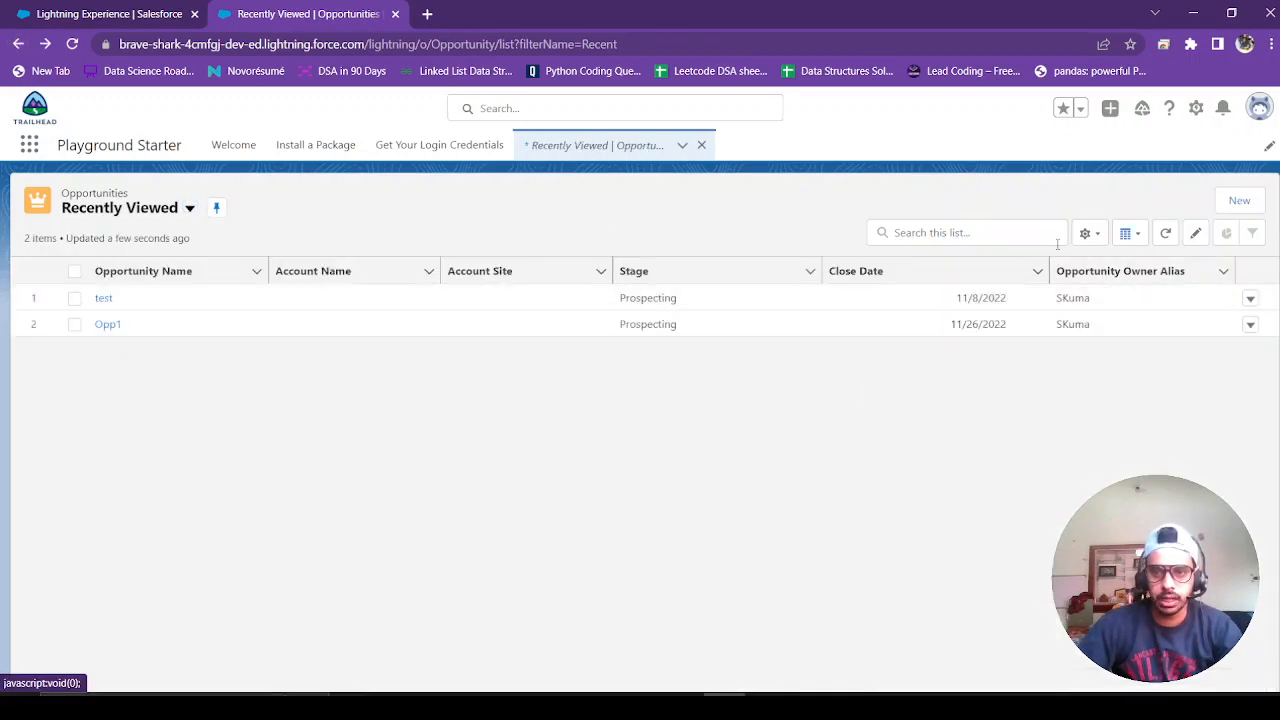
# - Start a new opportunity named record1 with a close date of 12/22/2022
pyautogui.click(1248, 204)
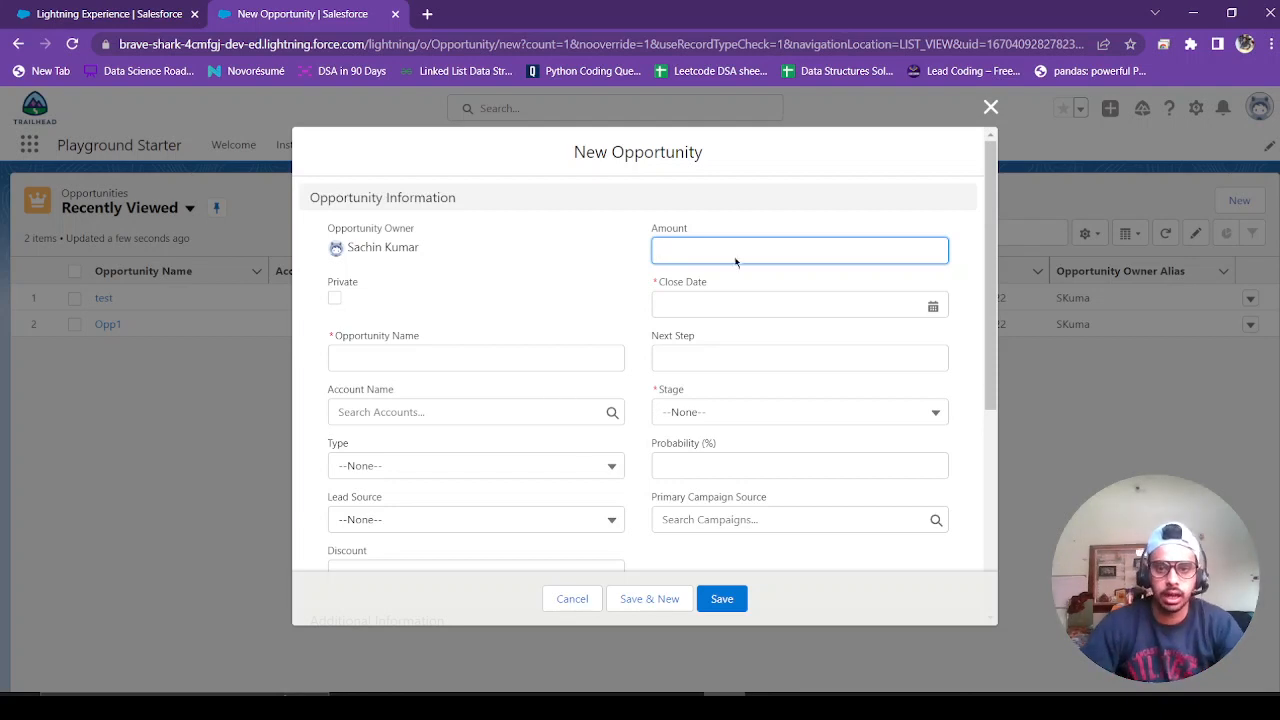
pyautogui.scroll(-4, 727, 408)
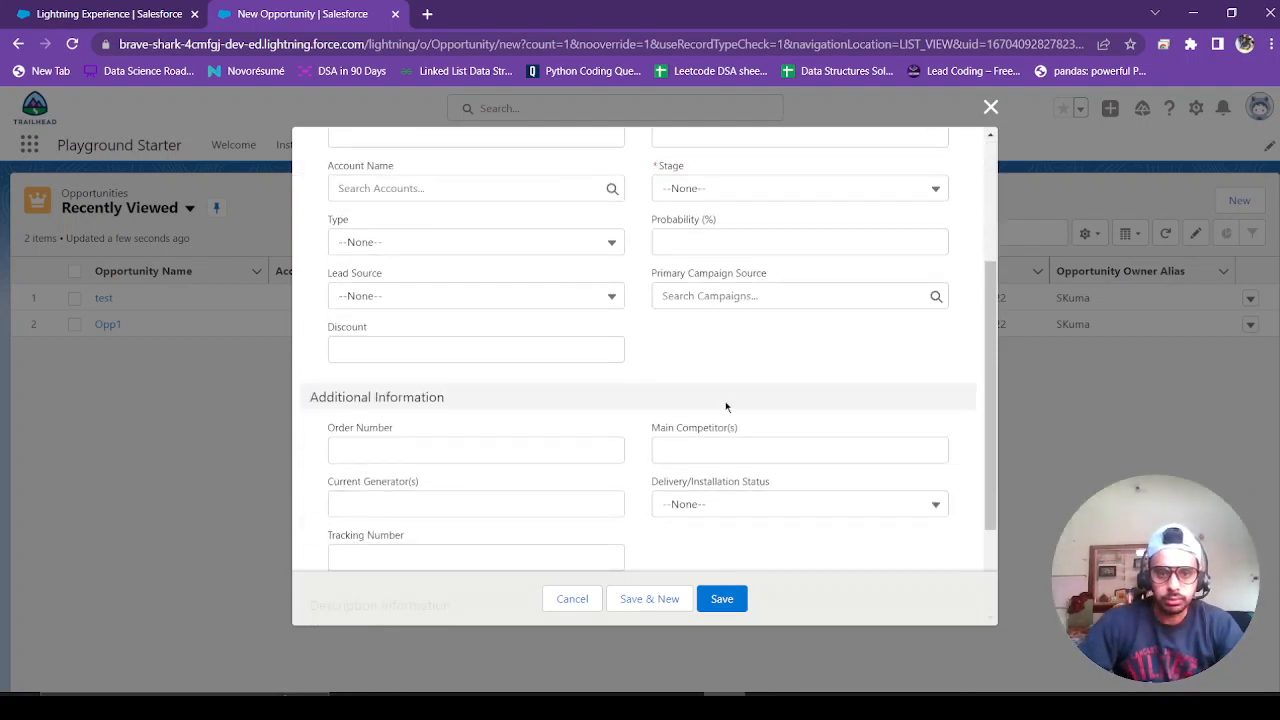
pyautogui.scroll(5, 725, 401)
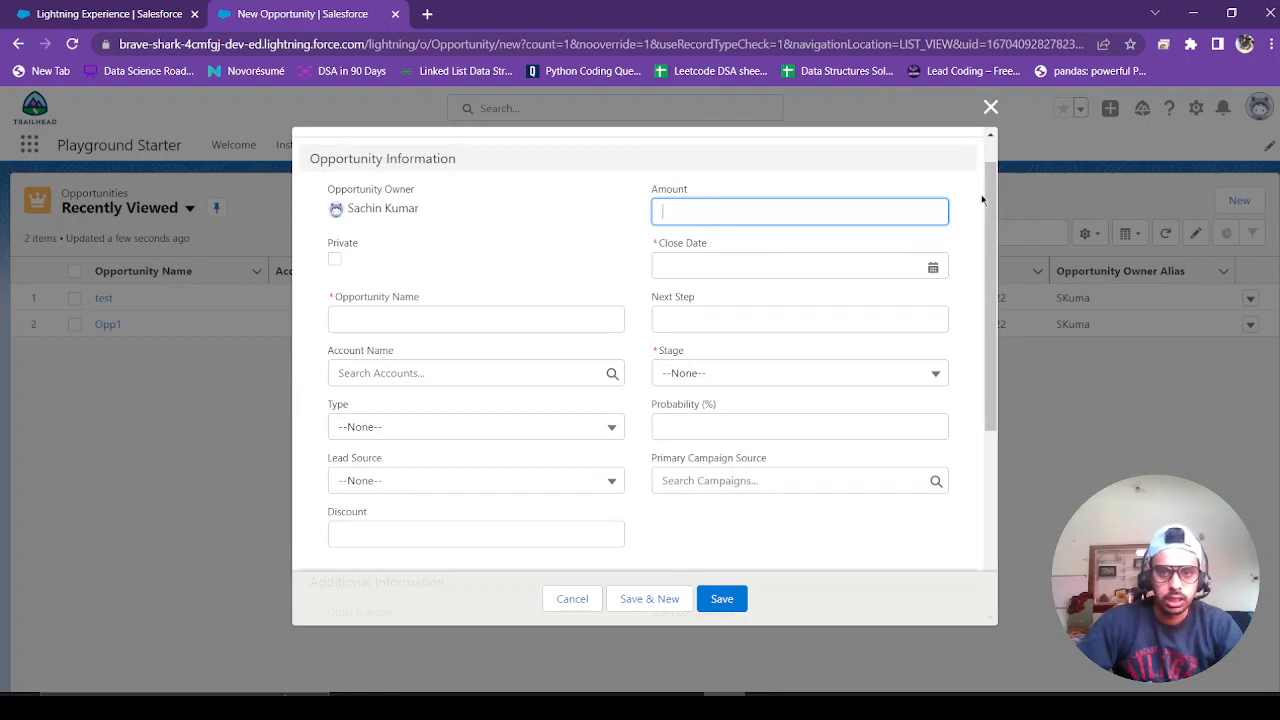
pyautogui.click(555, 322)
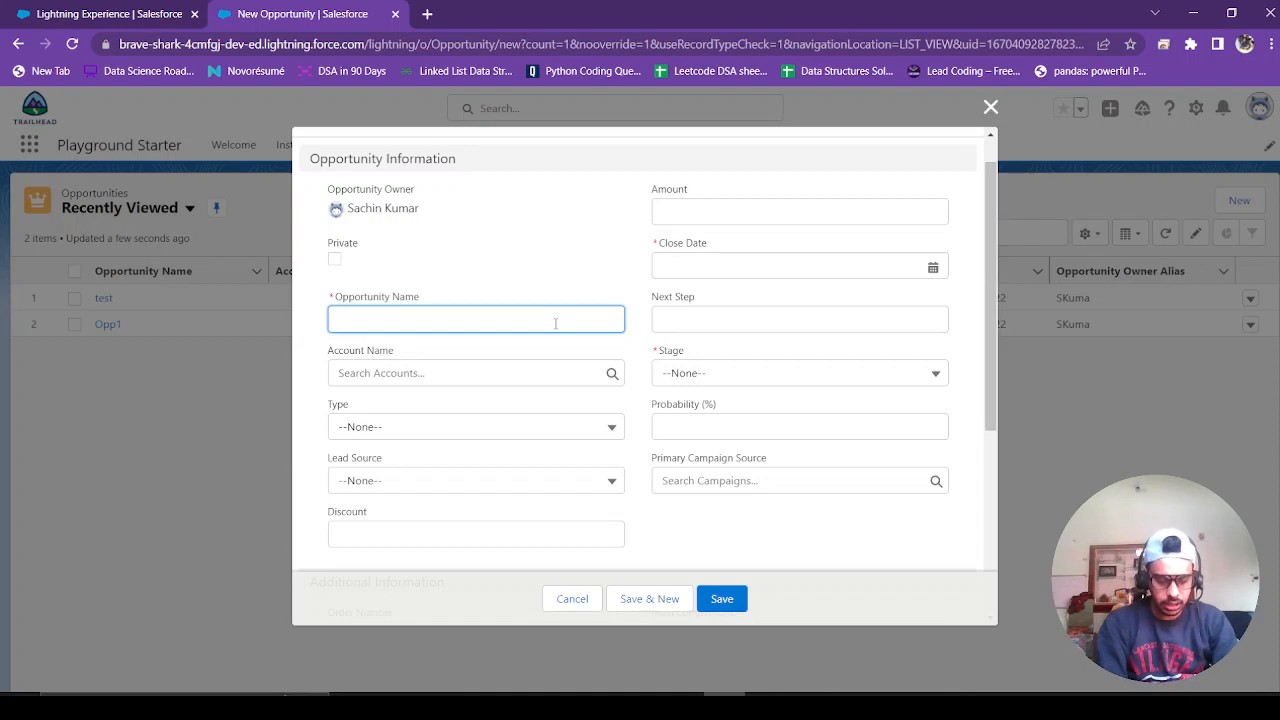
pyautogui.write('record')
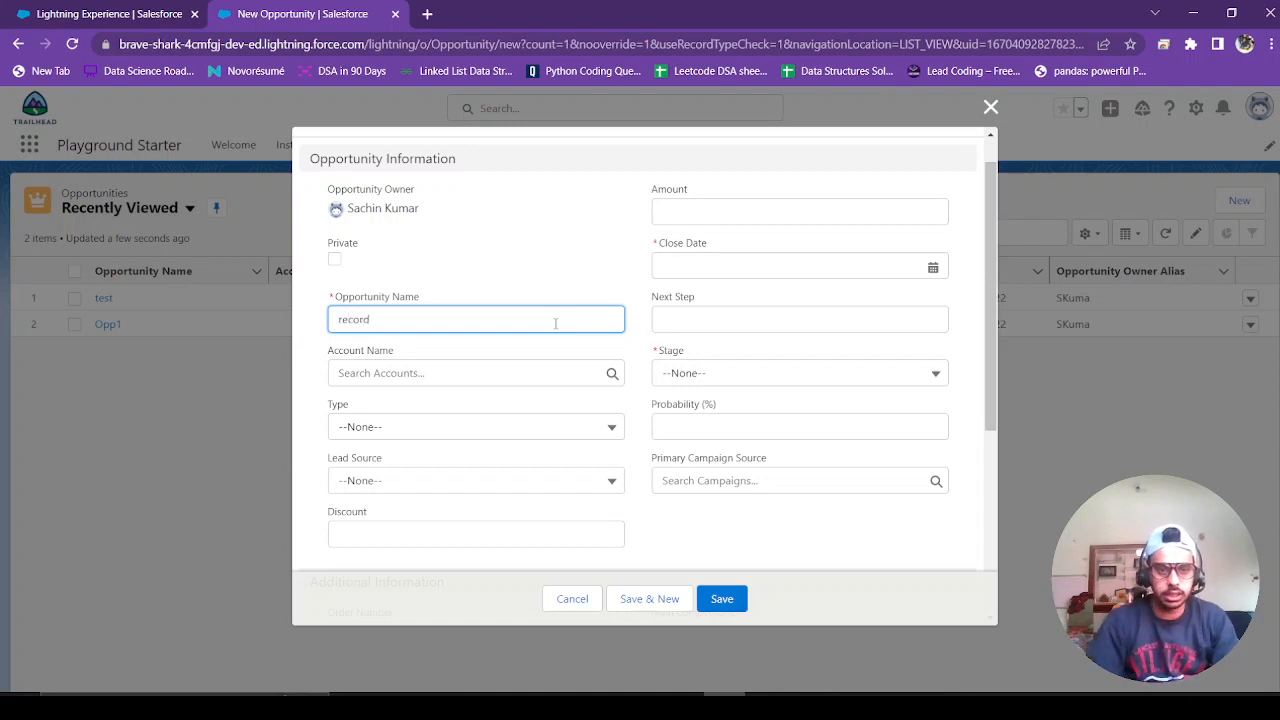
pyautogui.write('1')
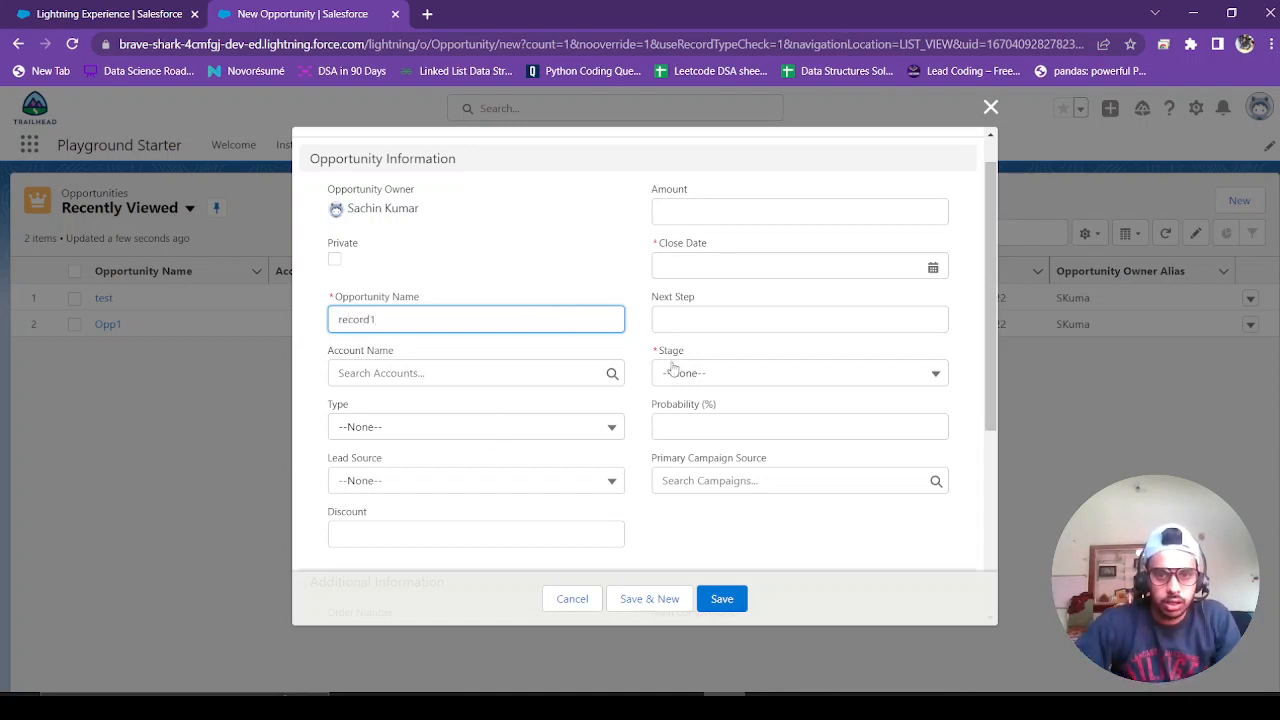
pyautogui.click(717, 267)
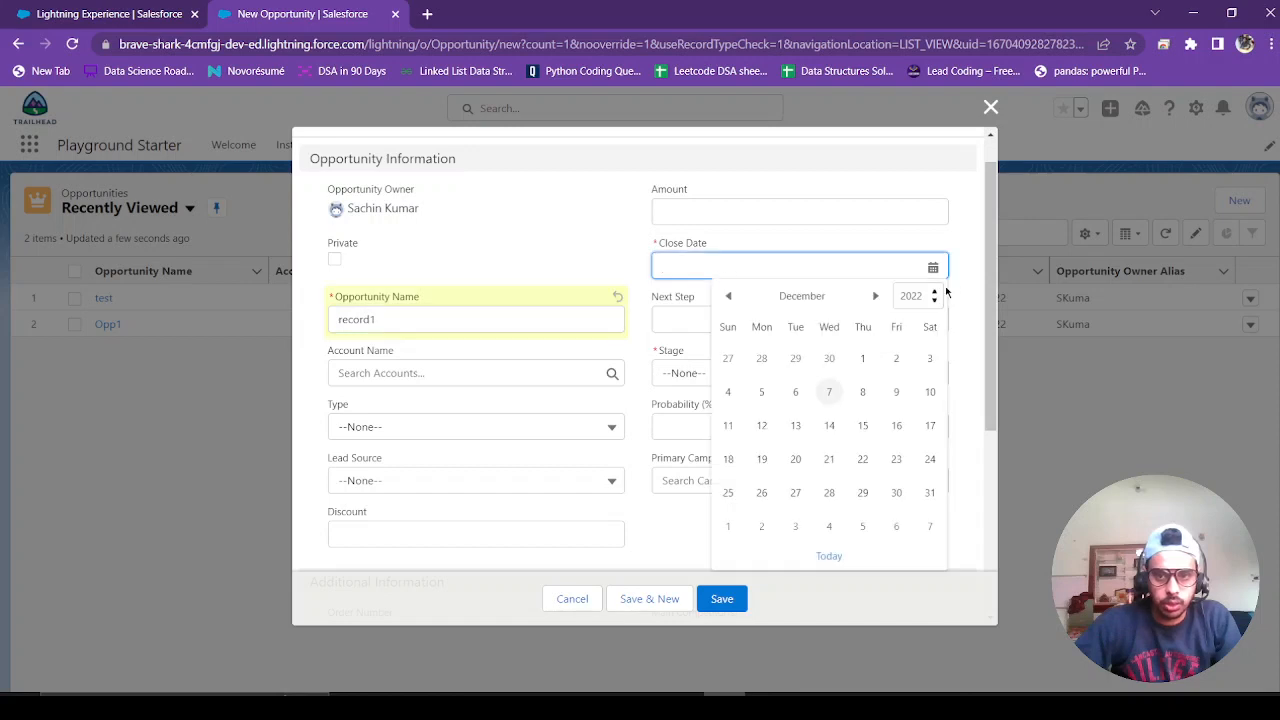
pyautogui.click(862, 461)
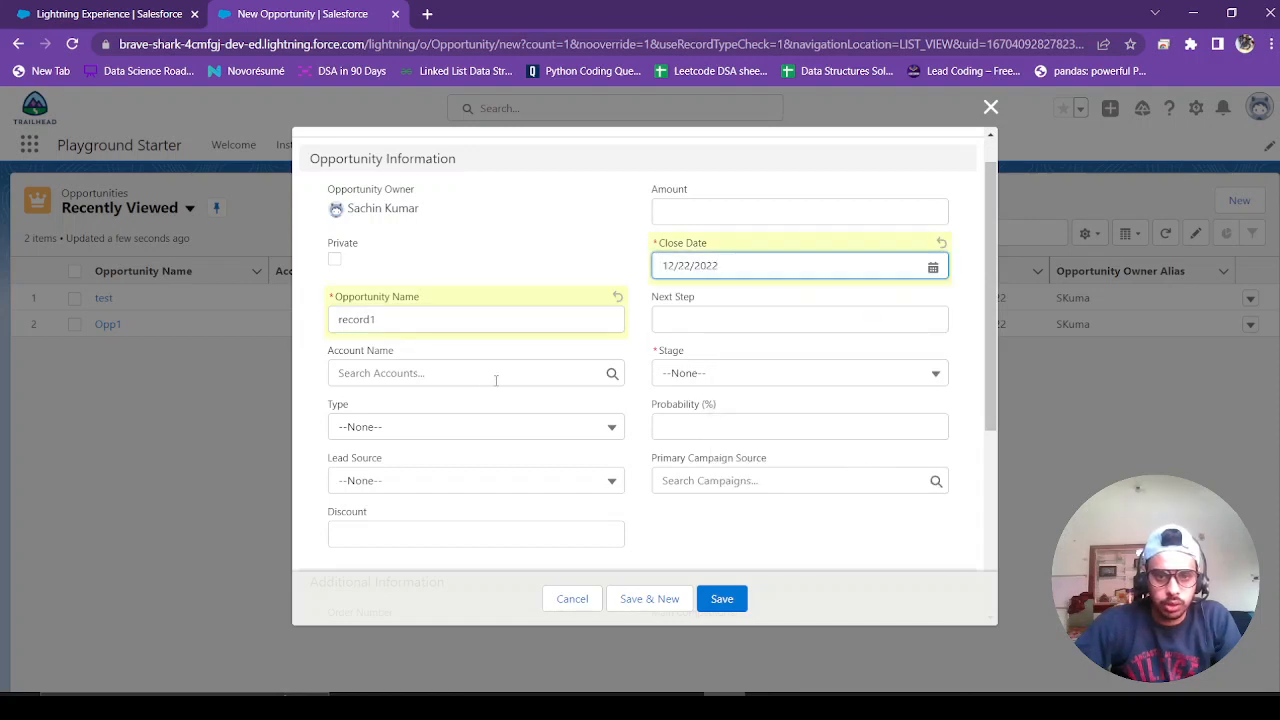
# - Set the new opportunity's stage to Prospecting and save the record
pyautogui.scroll(-3, 483, 380)
pyautogui.scroll(3, 635, 340)
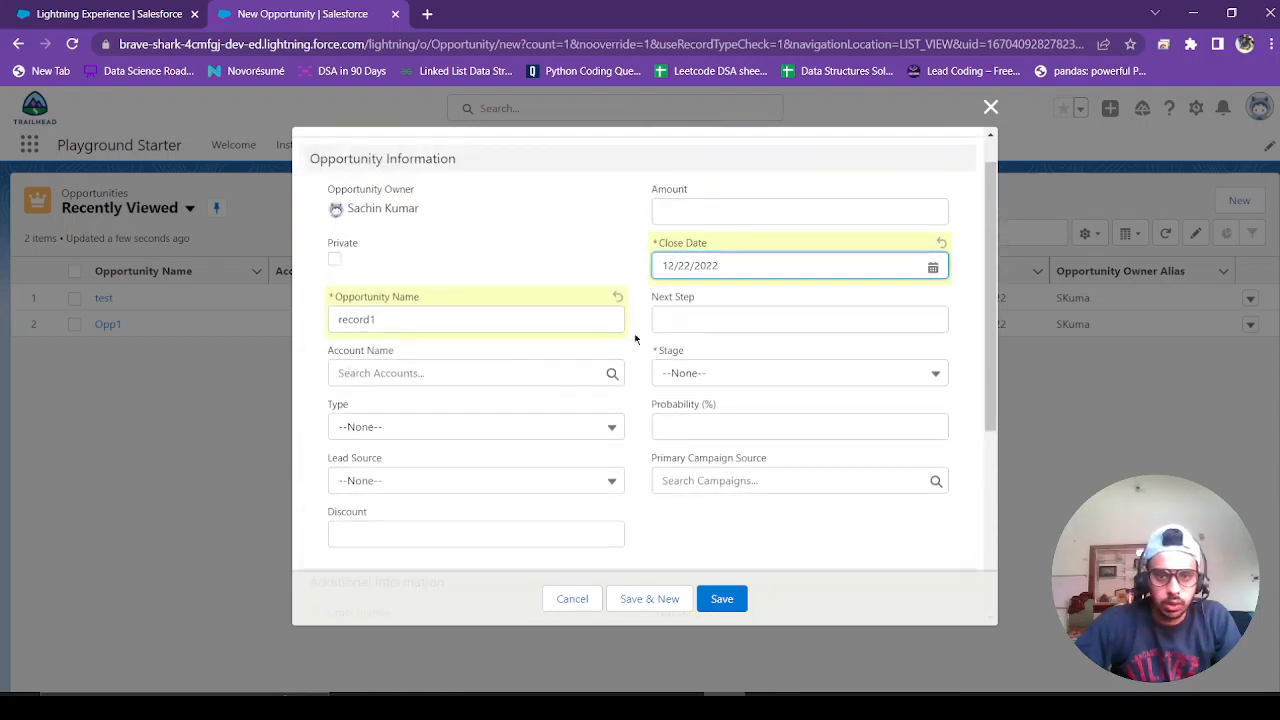
pyautogui.click(727, 380)
pyautogui.click(727, 434)
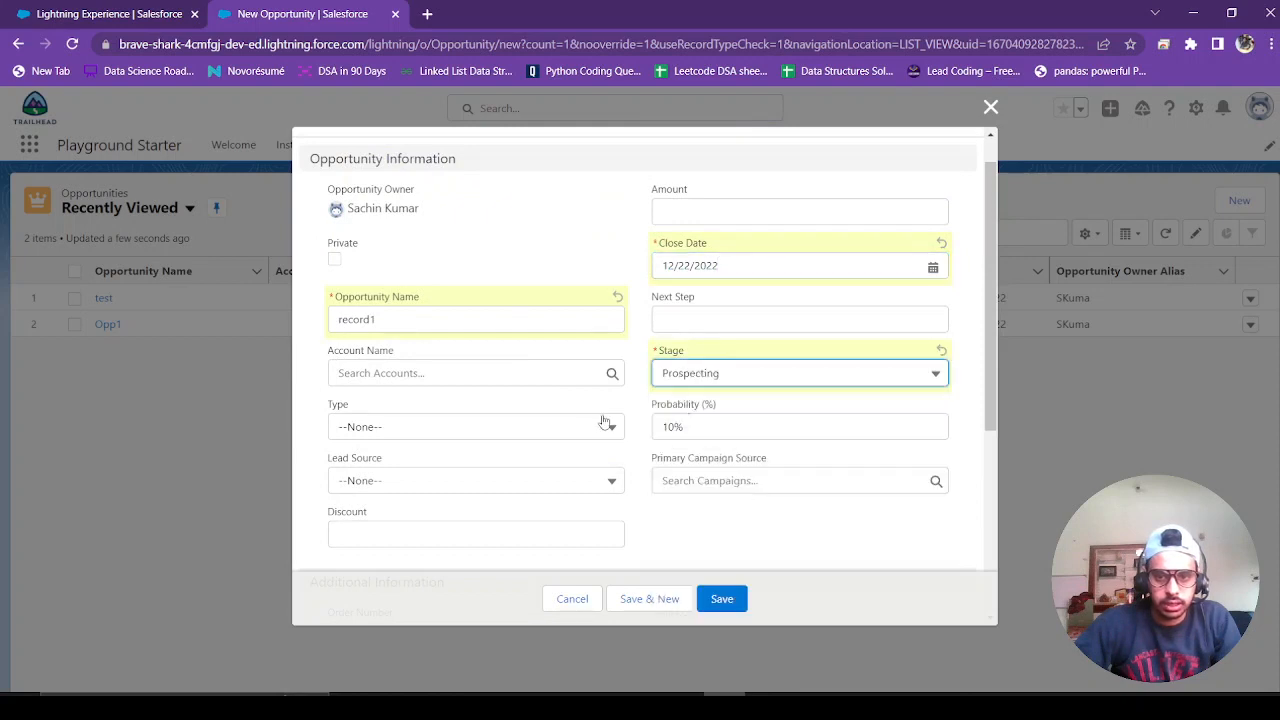
pyautogui.scroll(-5, 535, 410)
pyautogui.scroll(5, 535, 410)
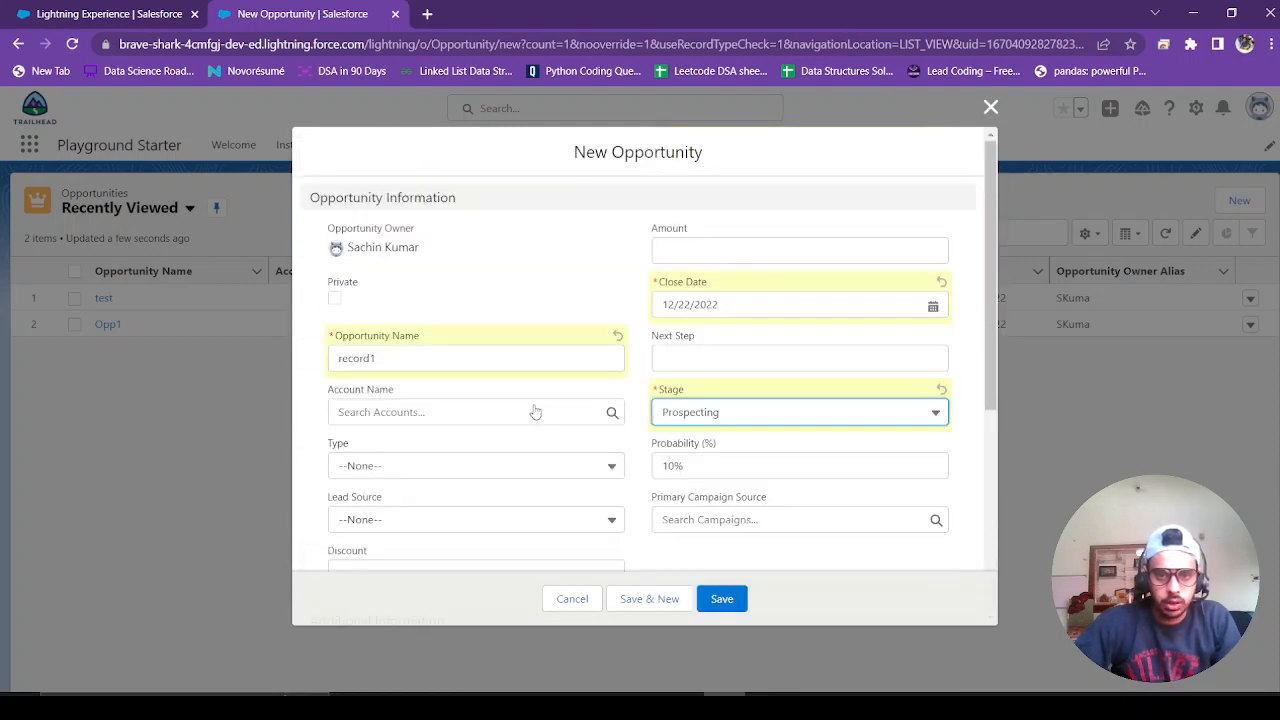
pyautogui.scroll(-5, 514, 391)
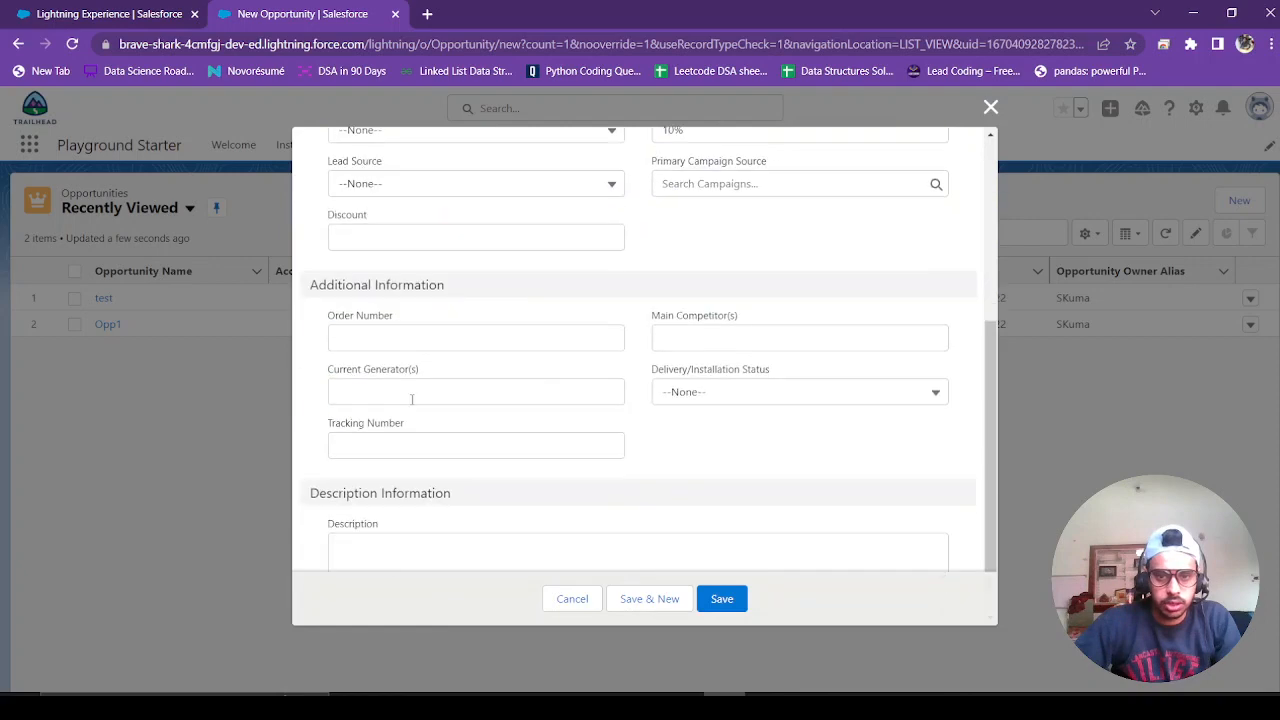
pyautogui.scroll(5, 423, 400)
pyautogui.click(725, 605)
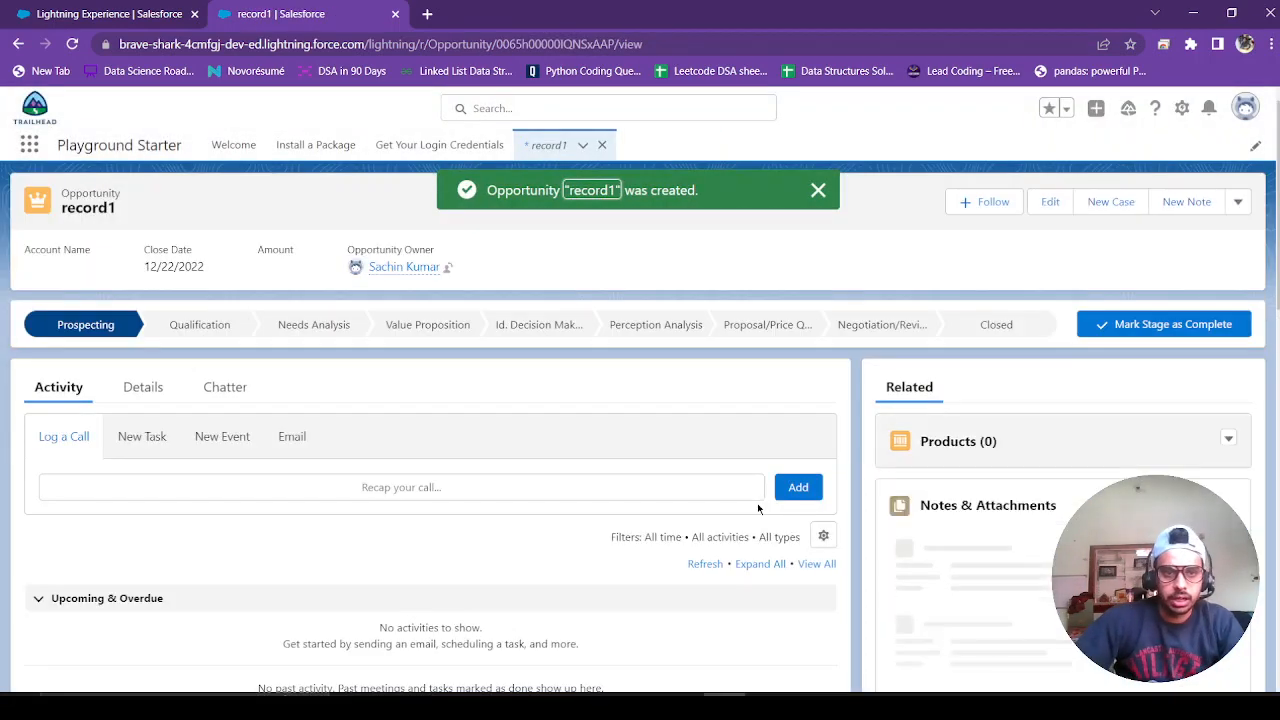
# - Set the Amount in the record1 opportunity's details to 2000 and save the change
pyautogui.click(141, 387)
pyautogui.scroll(-2, 311, 433)
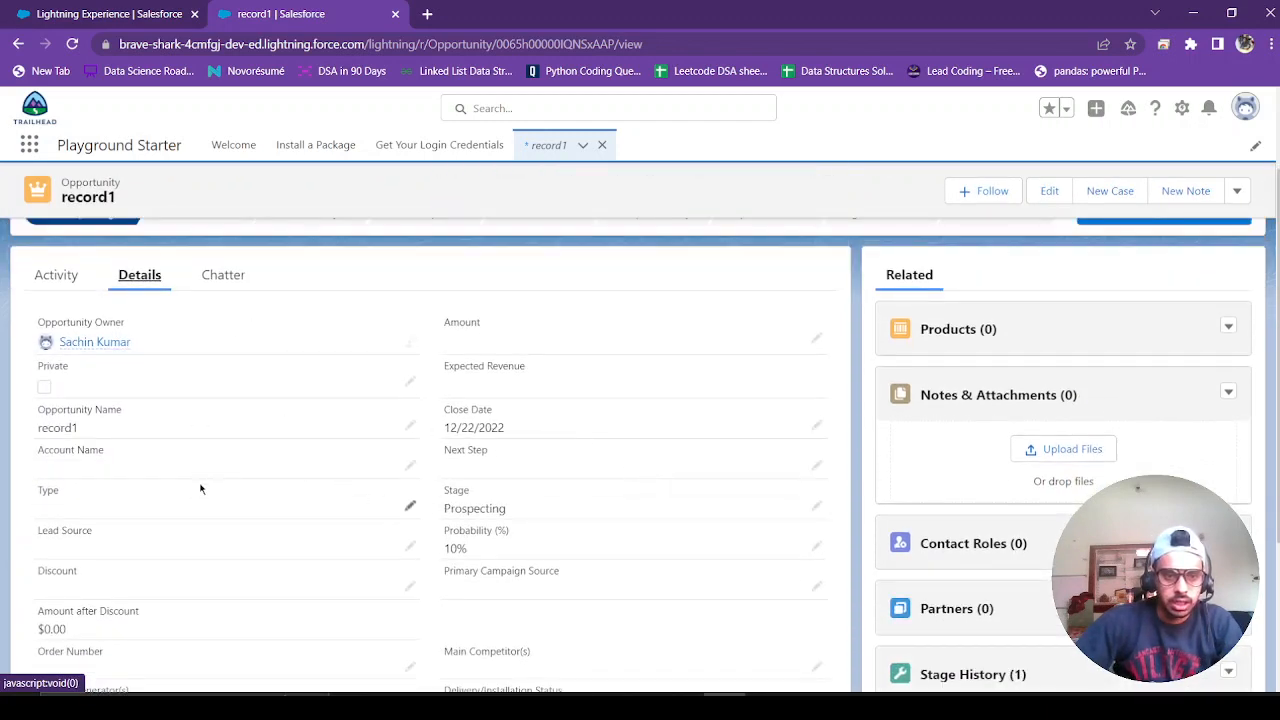
pyautogui.scroll(-3, 214, 509)
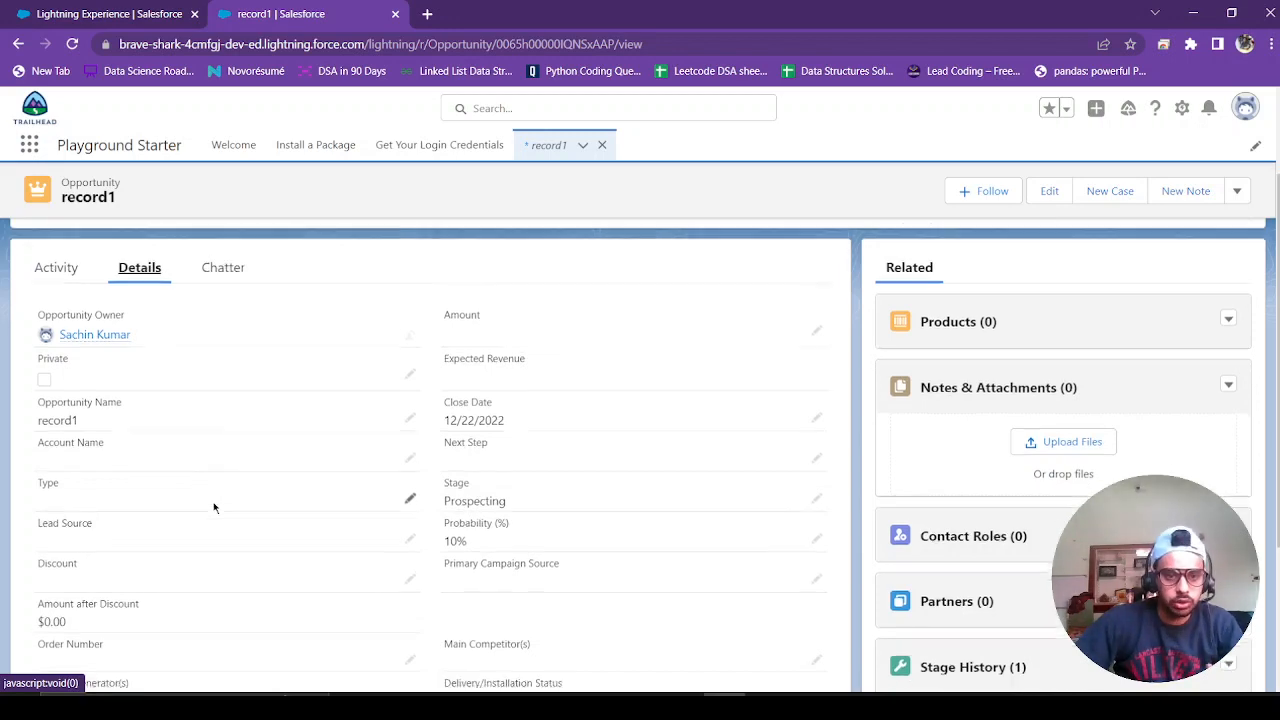
pyautogui.scroll(3, 483, 446)
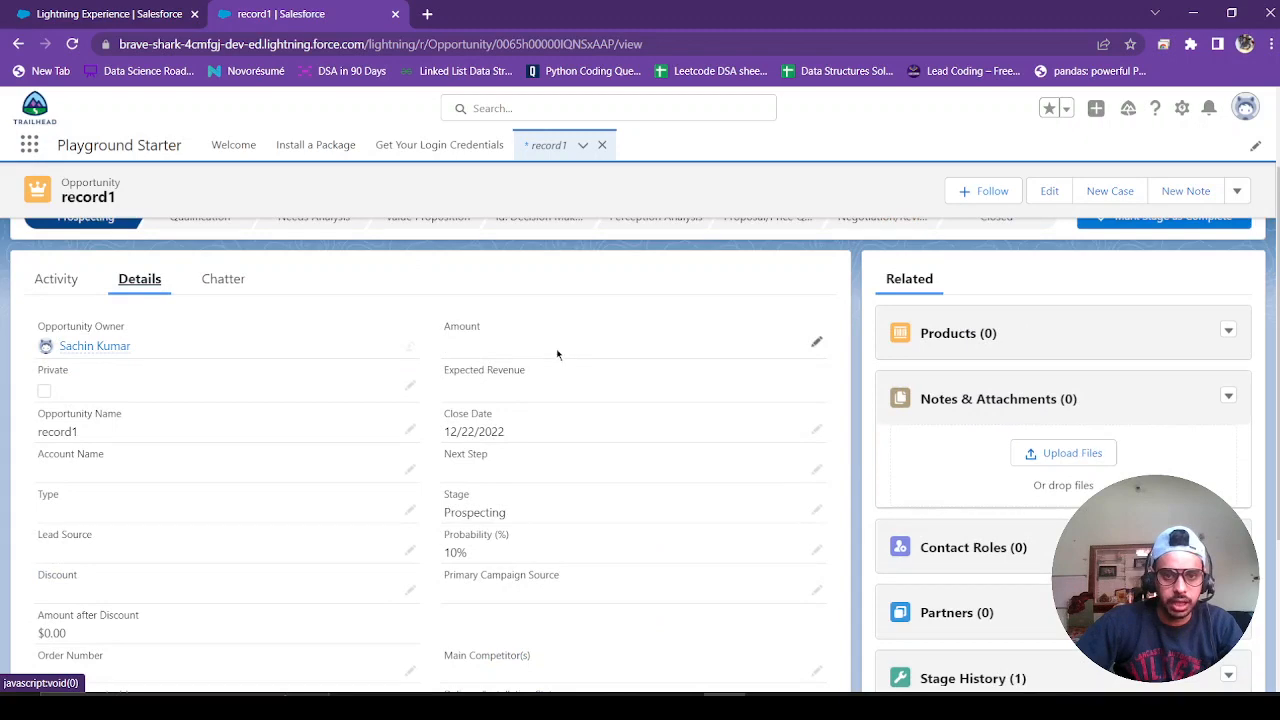
pyautogui.doubleClick(557, 354)
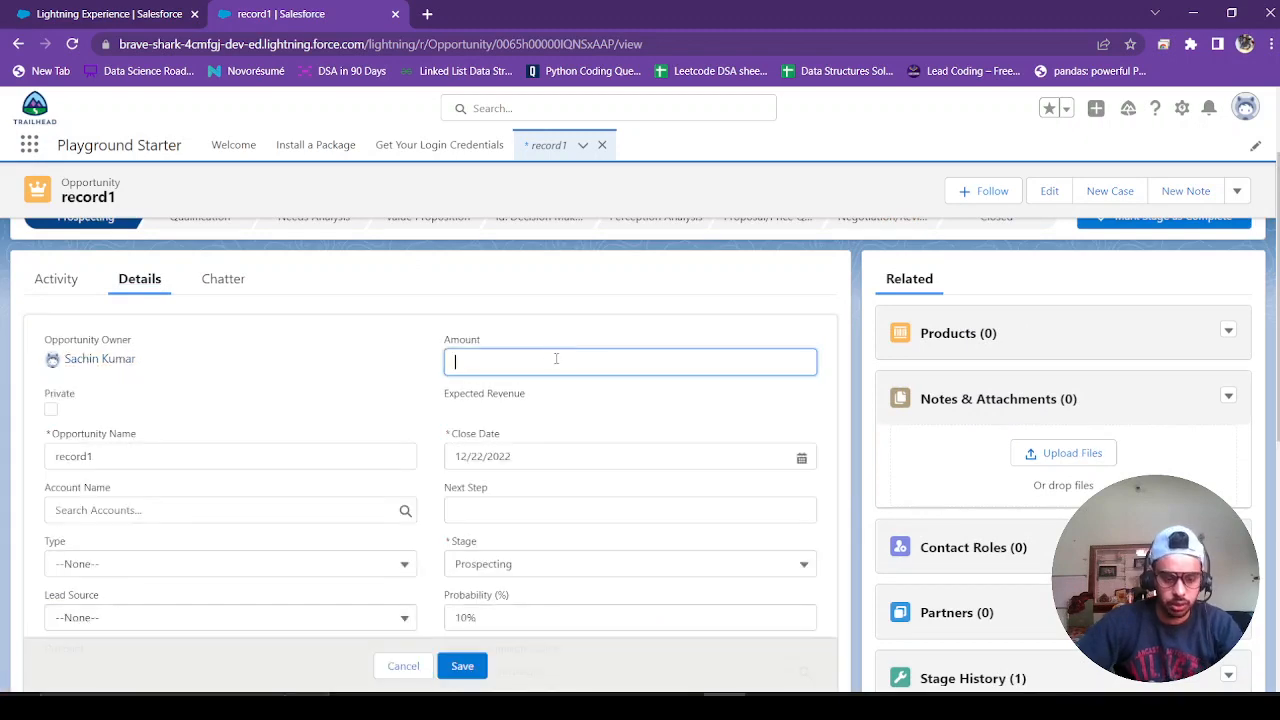
pyautogui.write('2000')
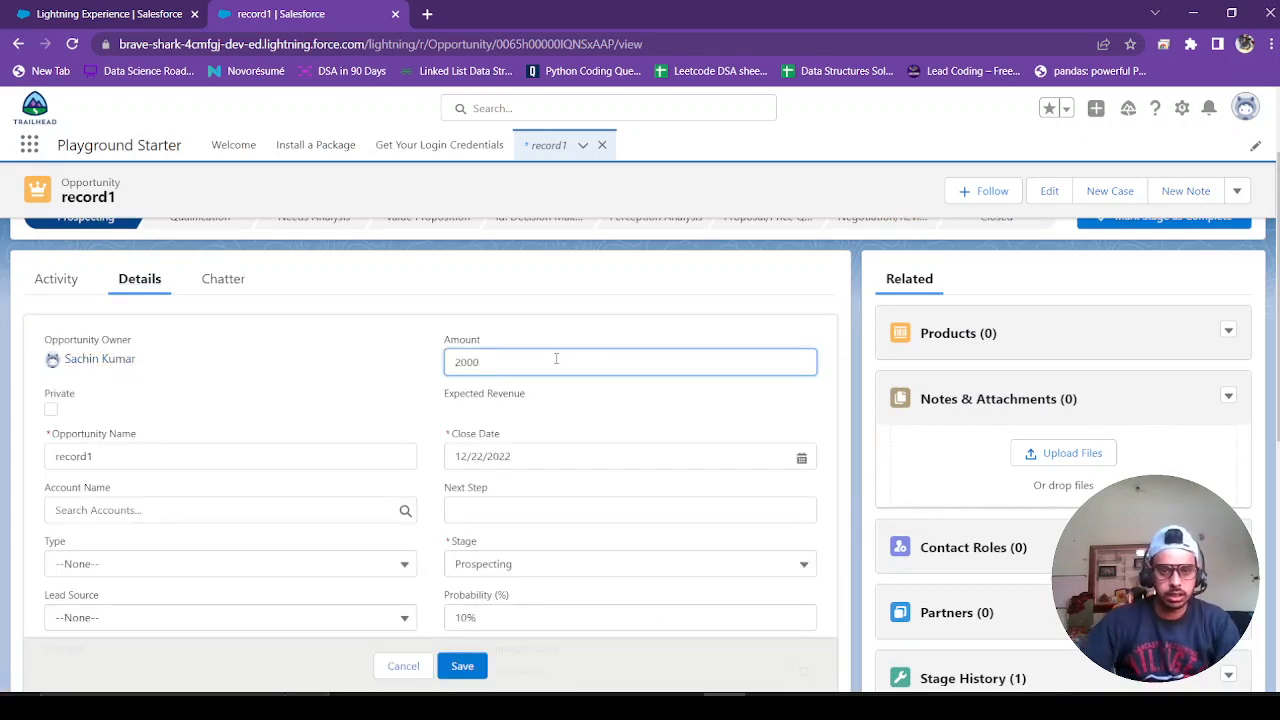
pyautogui.scroll(-3, 559, 446)
pyautogui.click(462, 666)
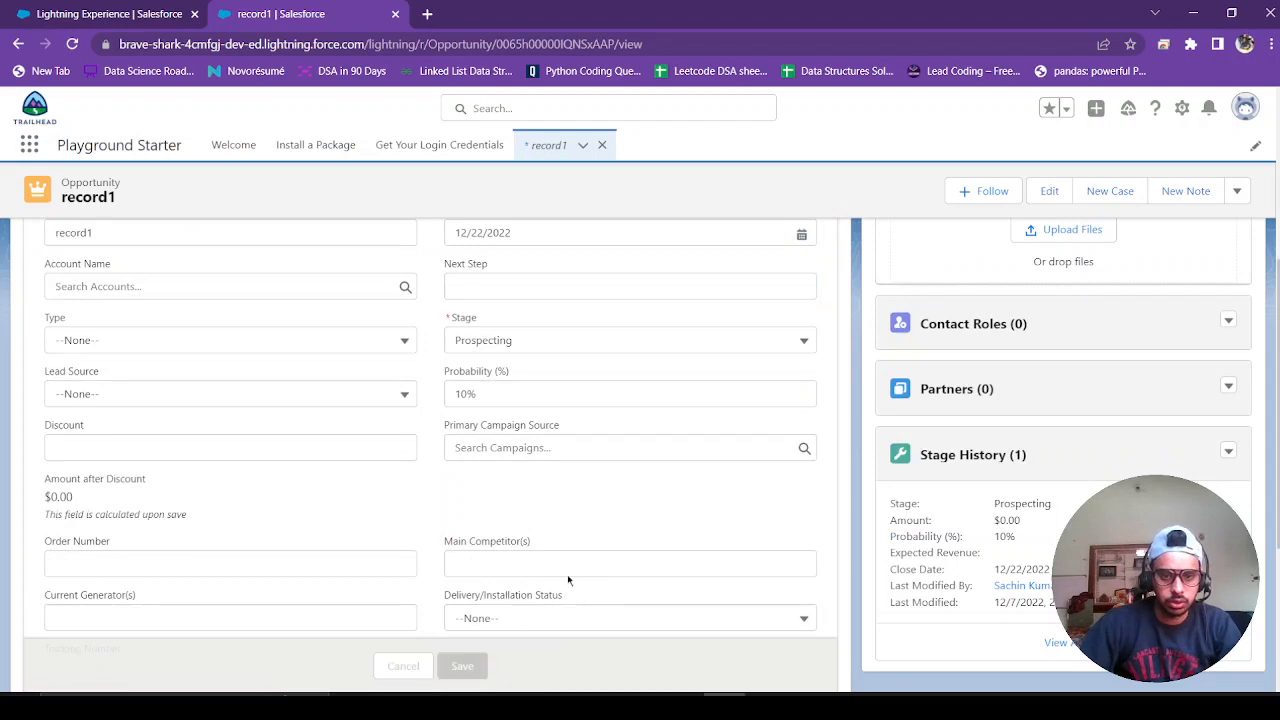
pyautogui.scroll(4, 594, 355)
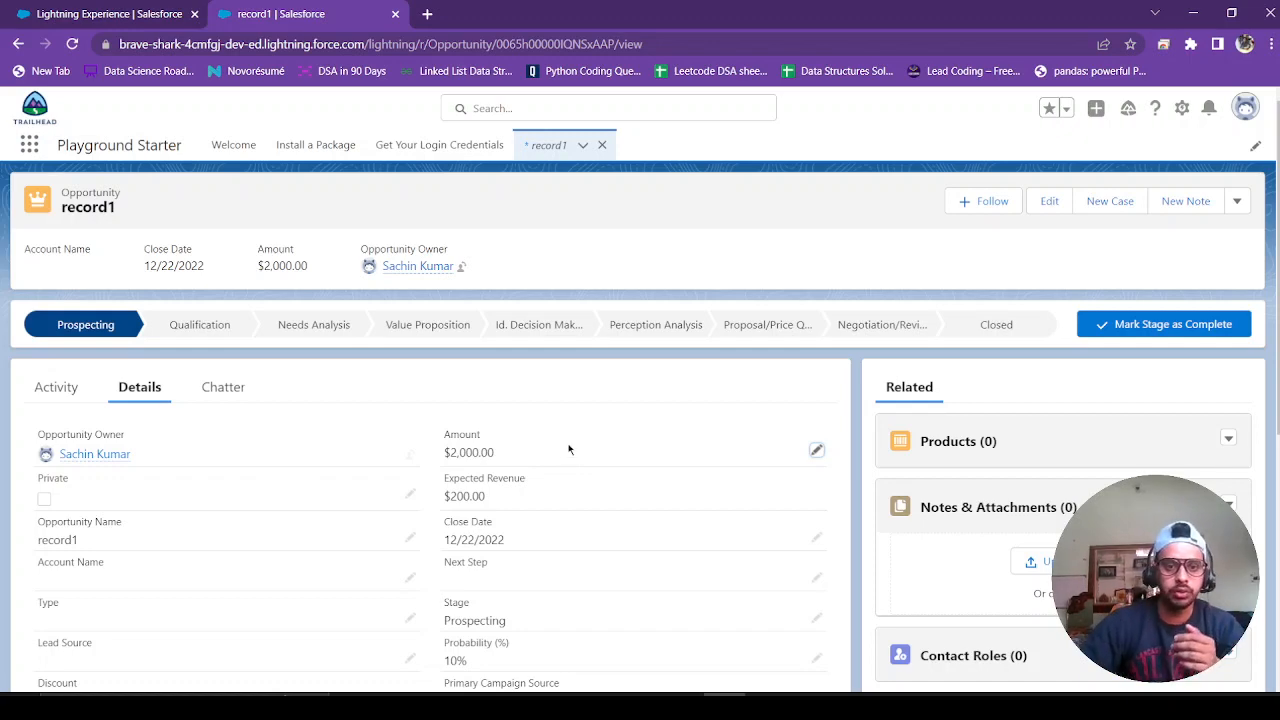
# - Look over record1's remaining detail fields and open the Setup home page
pyautogui.scroll(-2, 565, 451)
pyautogui.scroll(1, 524, 306)
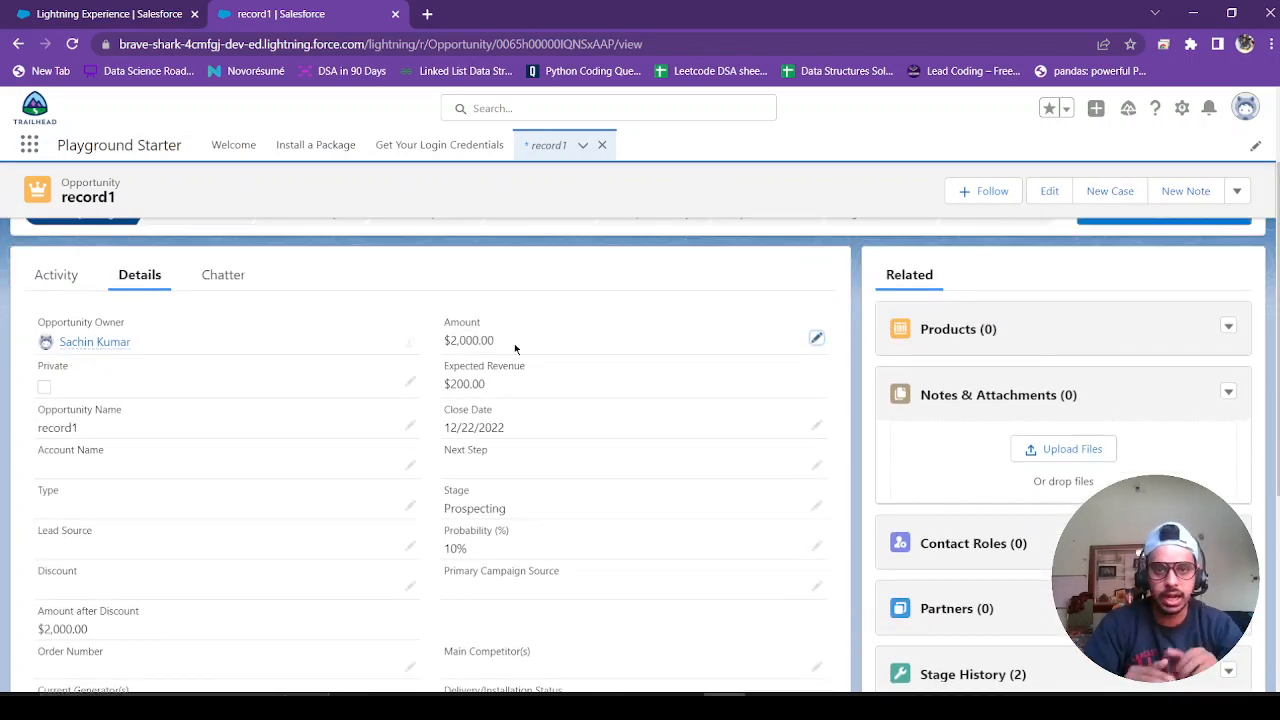
pyautogui.scroll(-2, 514, 343)
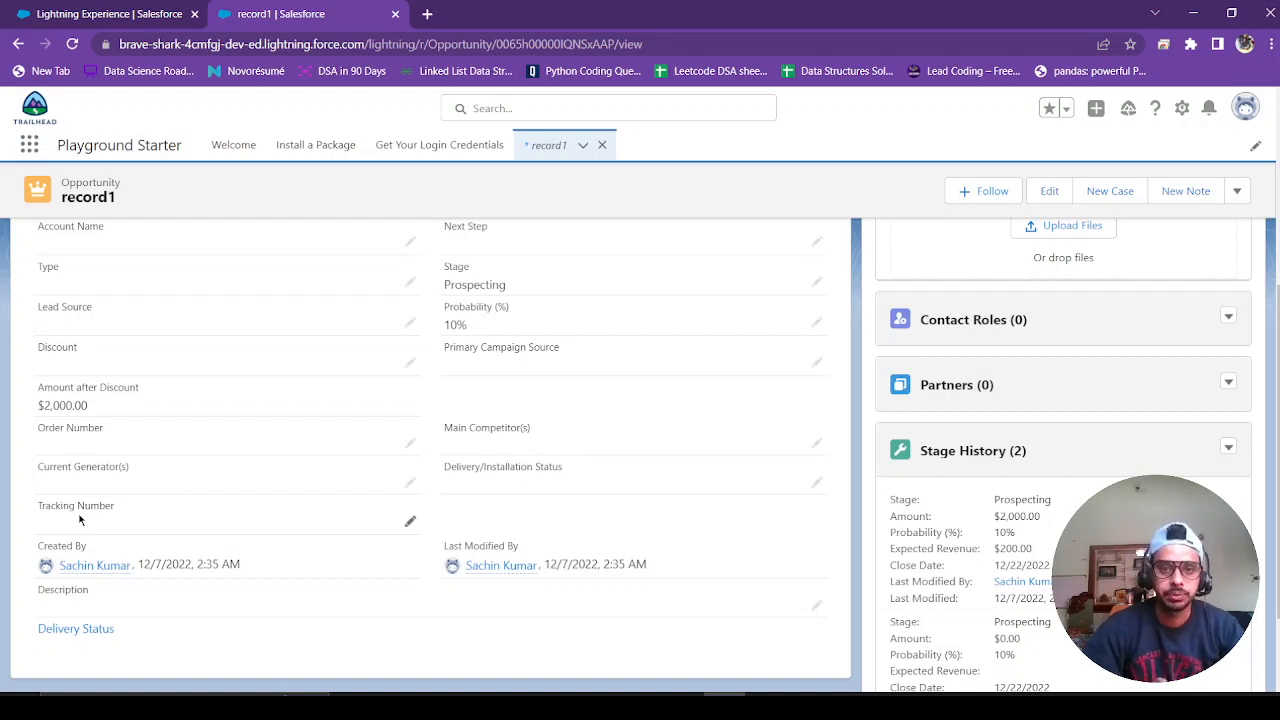
pyautogui.scroll(4, 80, 518)
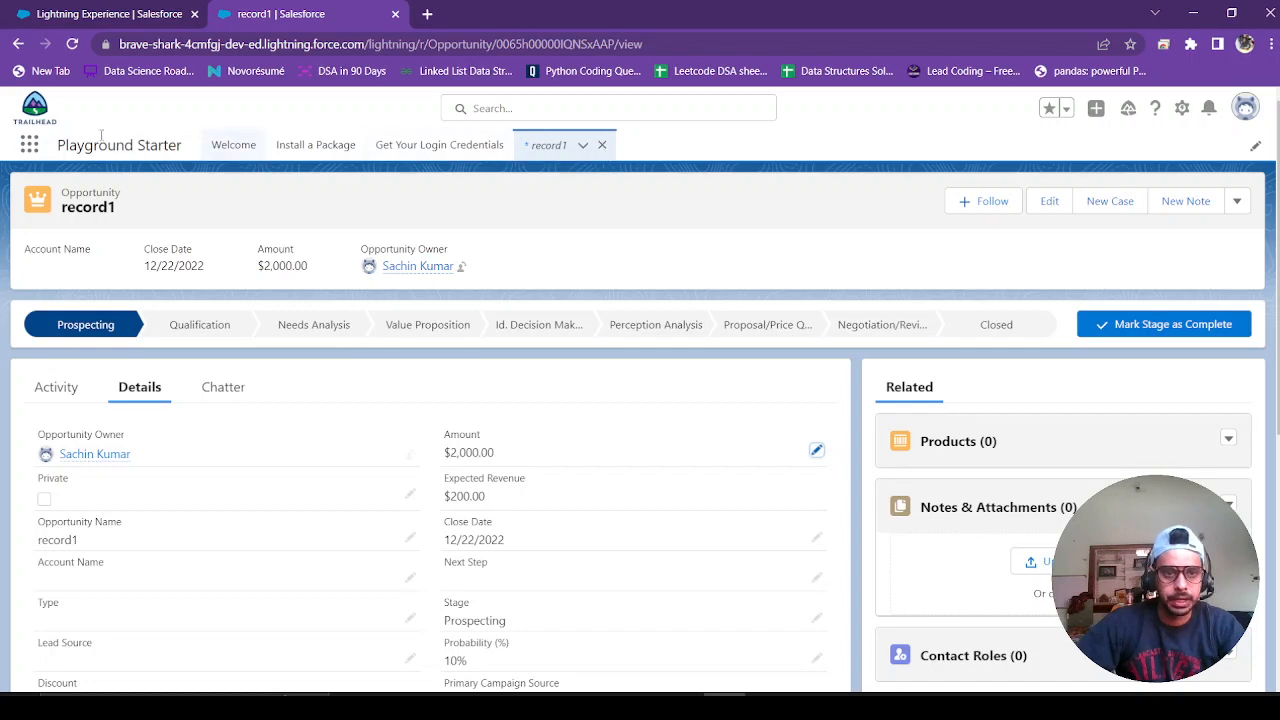
pyautogui.click(1182, 108)
pyautogui.click(1110, 165)
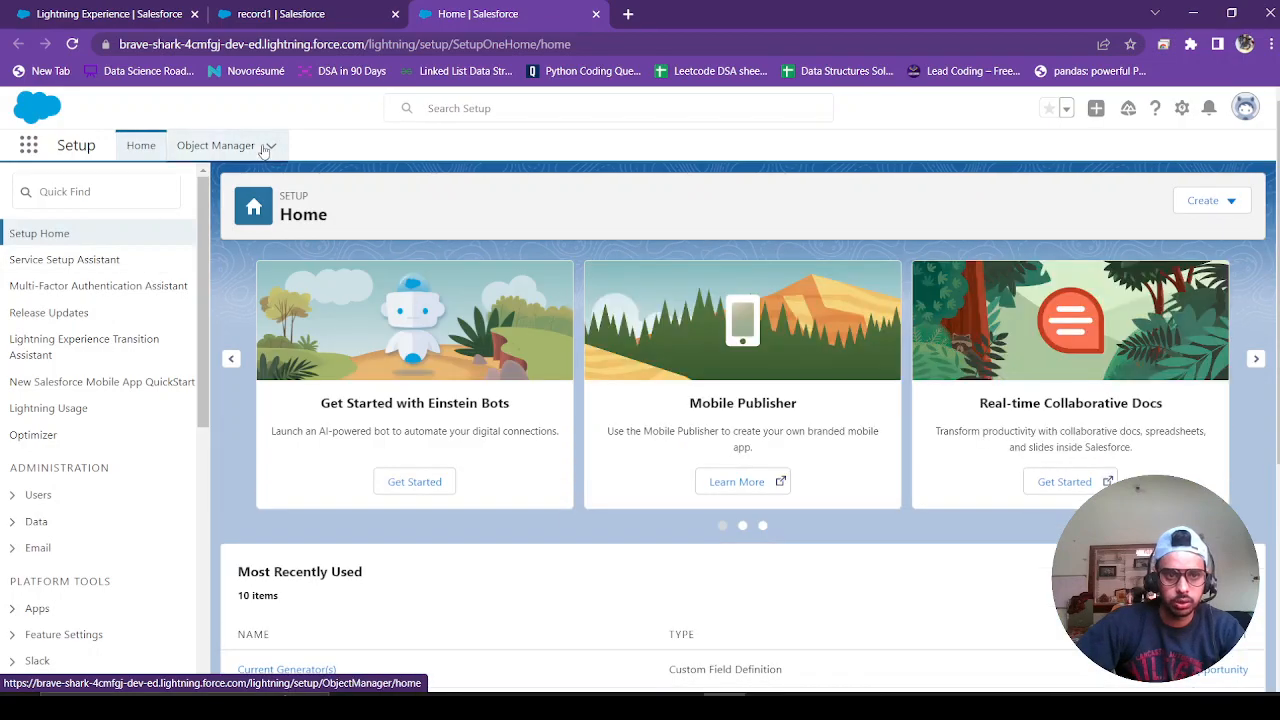
# - Open the Opportunity standard object in the Object Manager
pyautogui.click(209, 148)
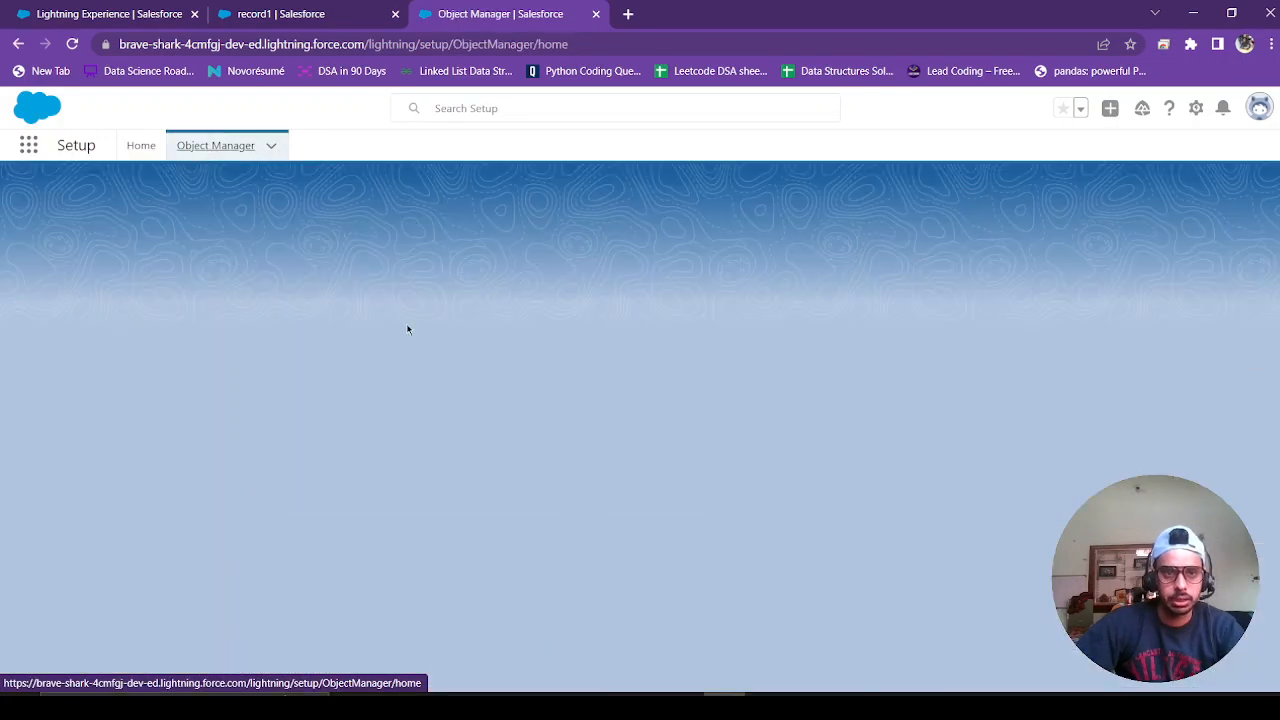
pyautogui.scroll(-1, 464, 352)
pyautogui.scroll(-15, 464, 352)
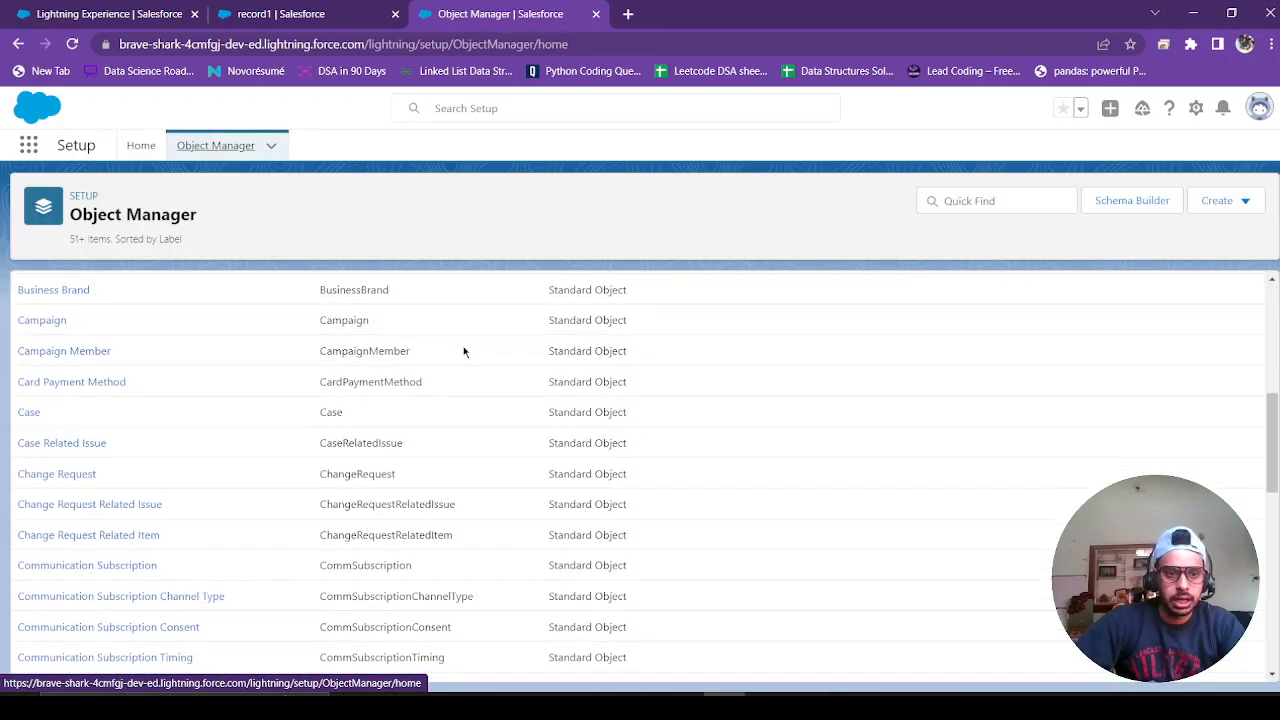
pyautogui.scroll(-7, 299, 355)
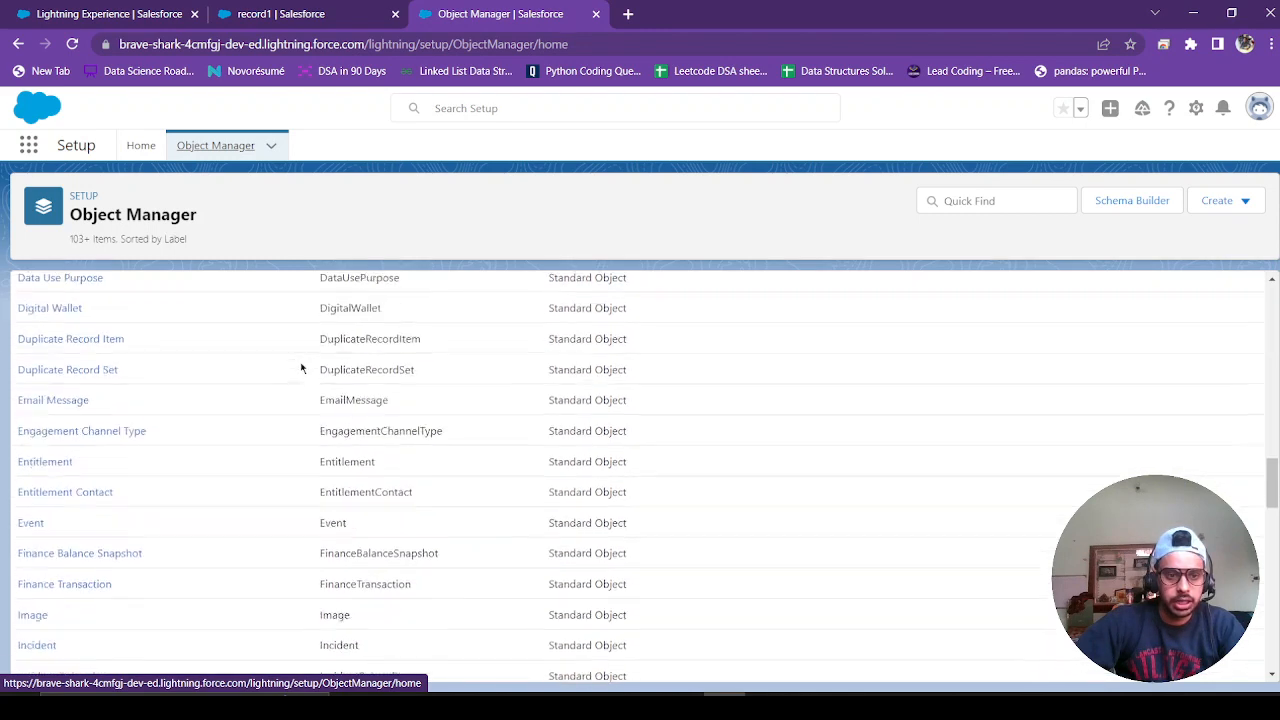
pyautogui.scroll(-2, 188, 356)
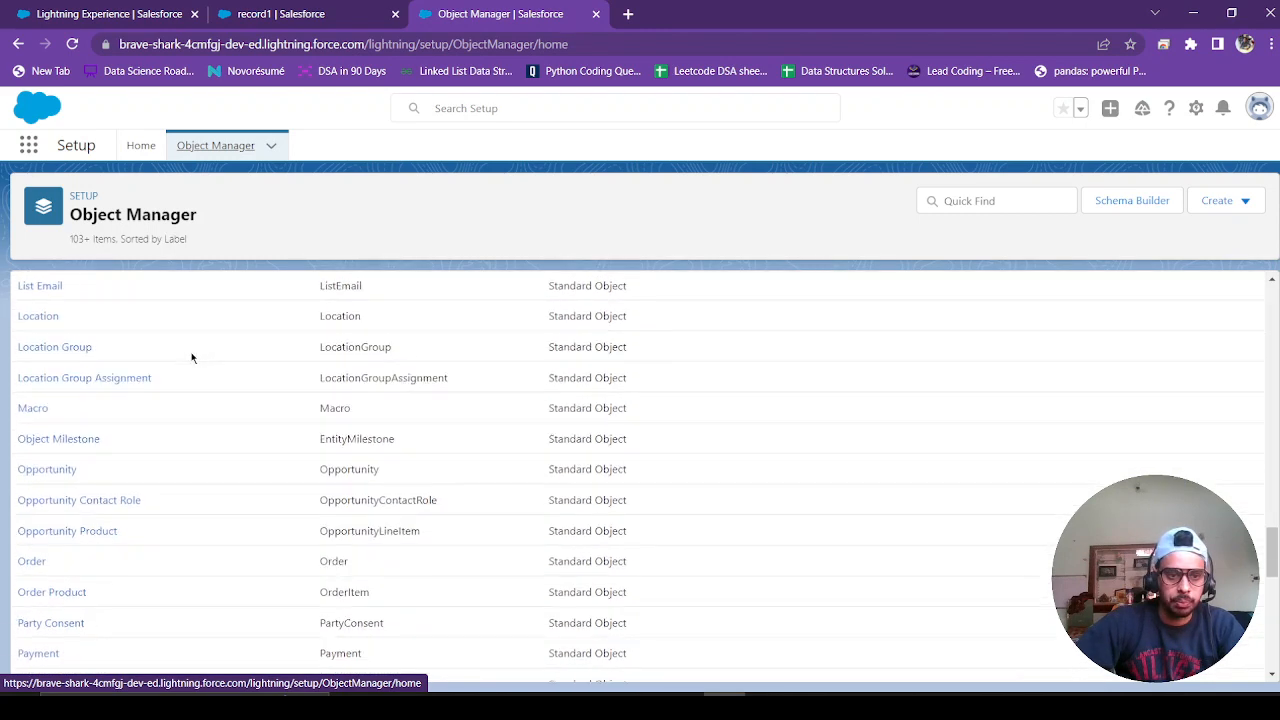
pyautogui.click(57, 472)
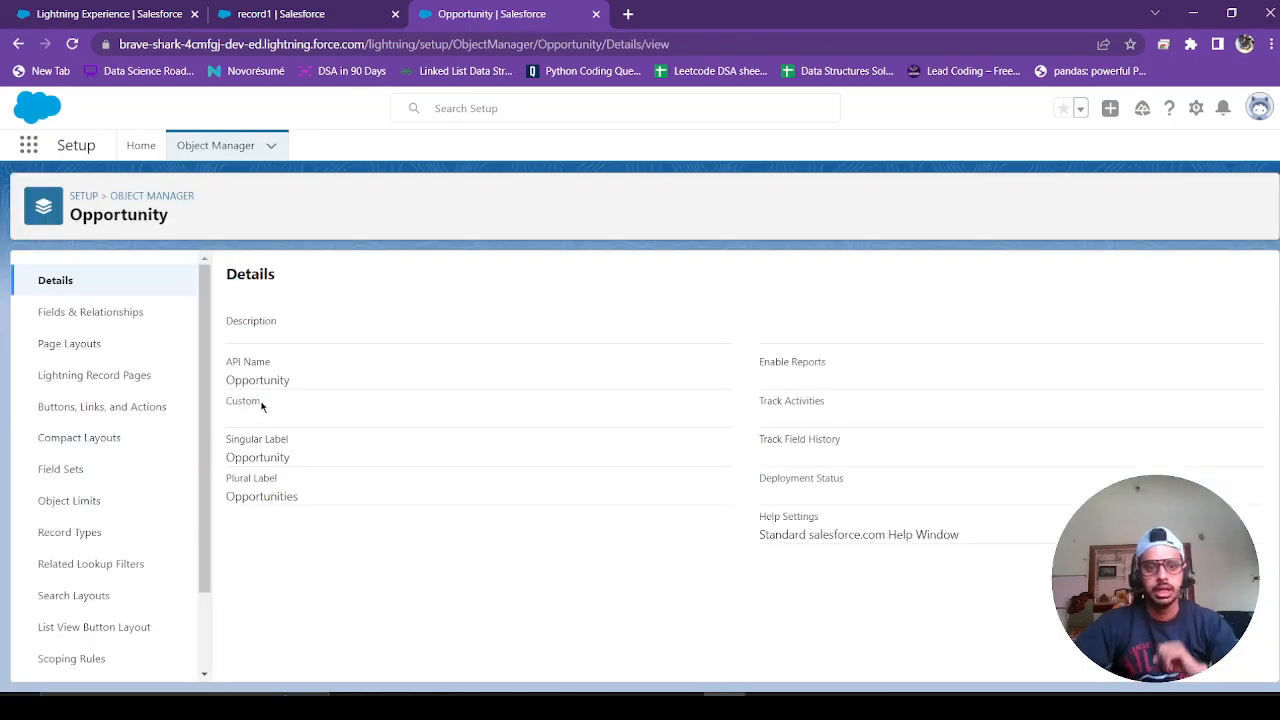
# - Look through the Opportunity object's fields and relationships and open the Amount field's field-level security settings
pyautogui.click(107, 316)
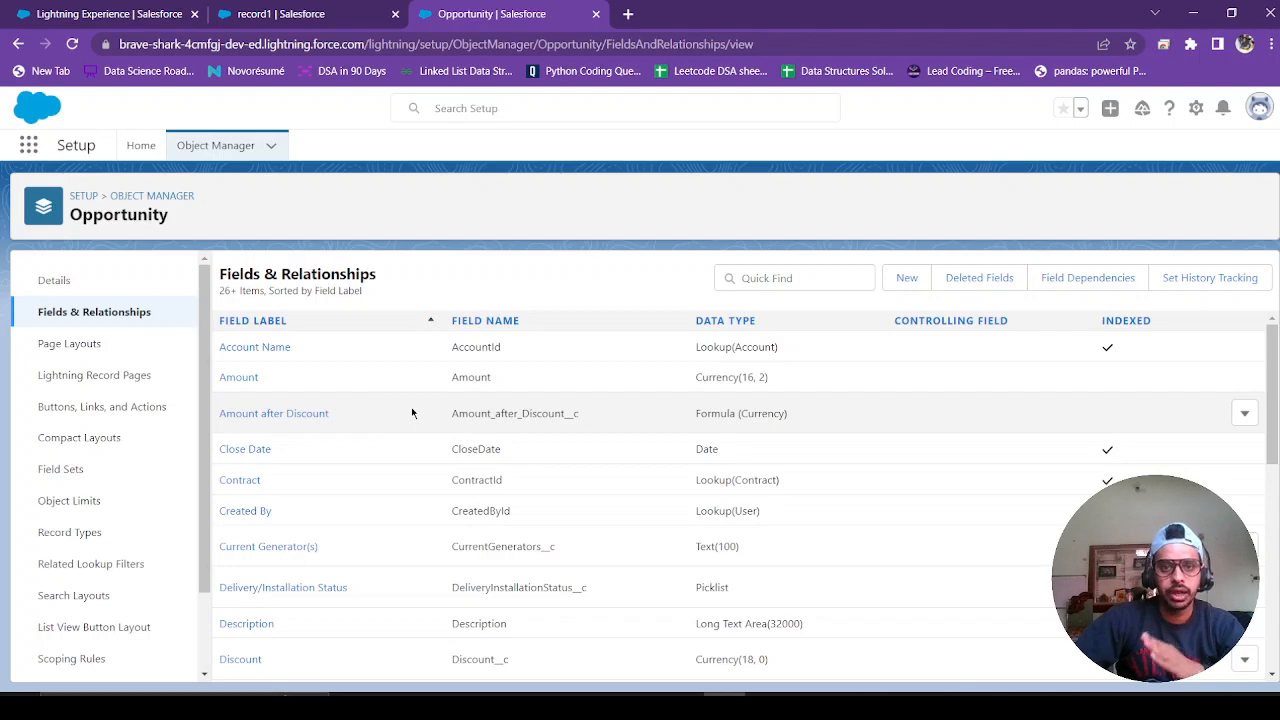
pyautogui.scroll(-1, 411, 407)
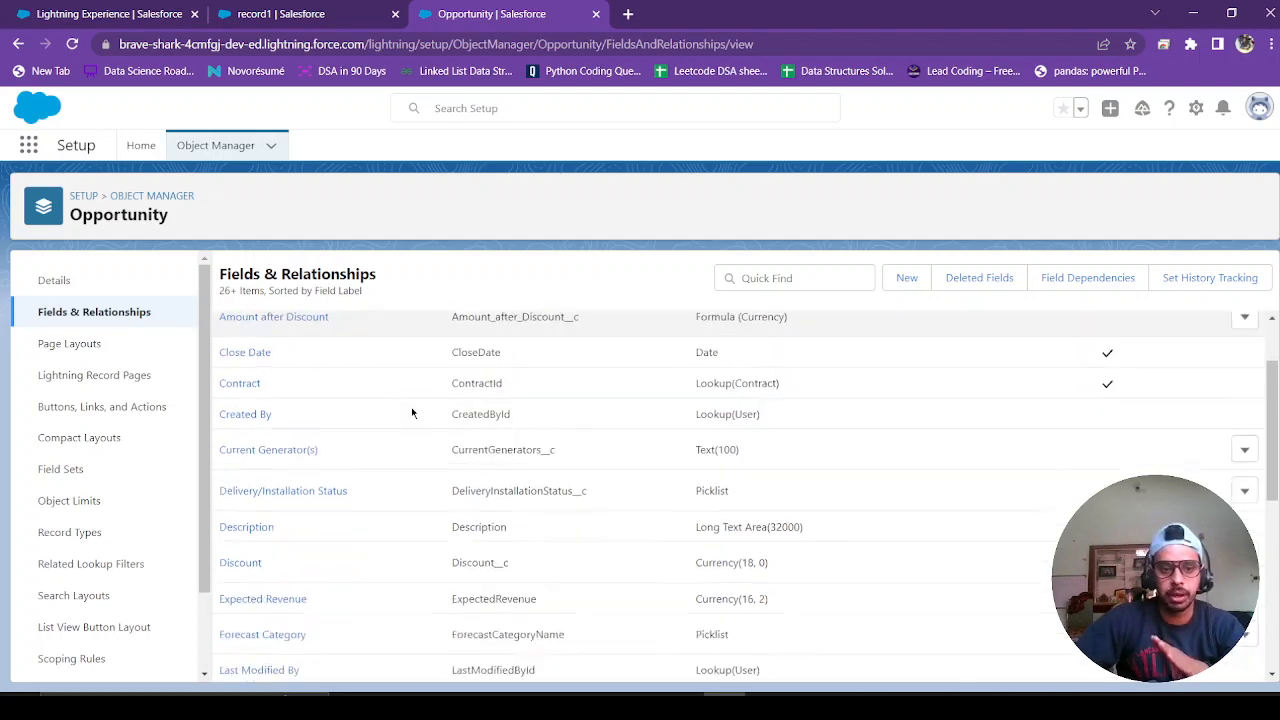
pyautogui.scroll(1, 411, 407)
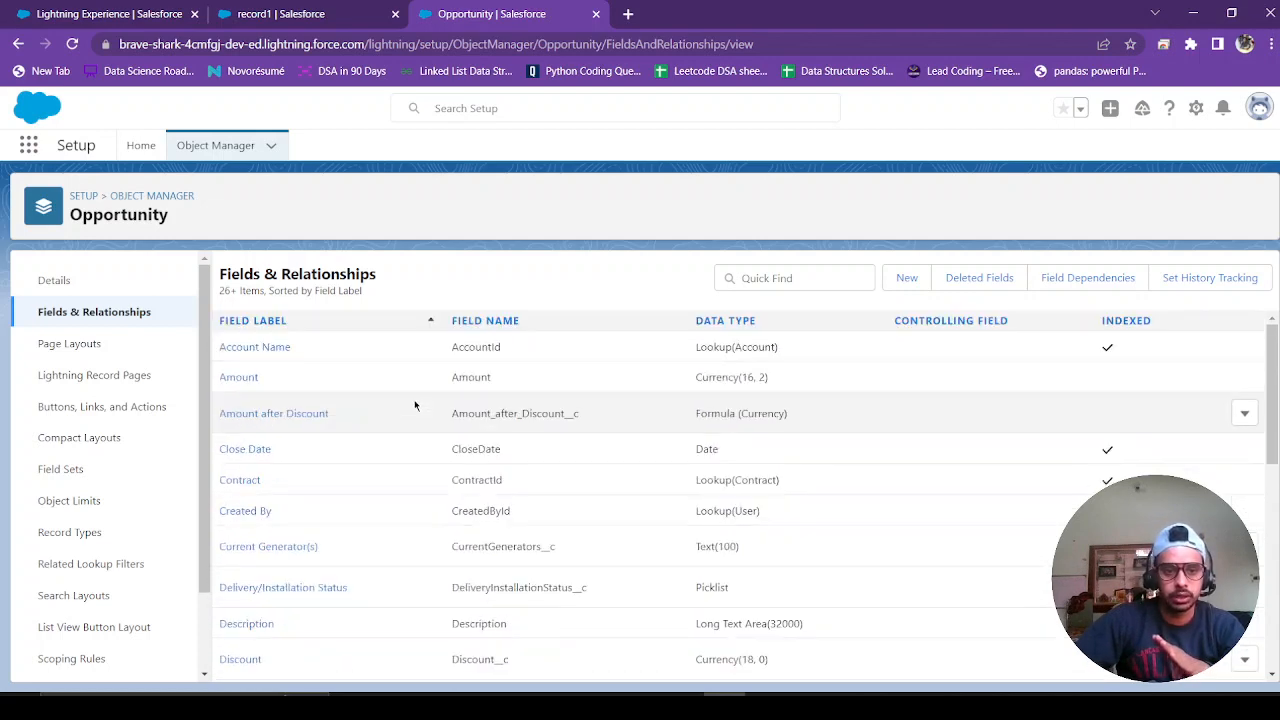
pyautogui.click(245, 379)
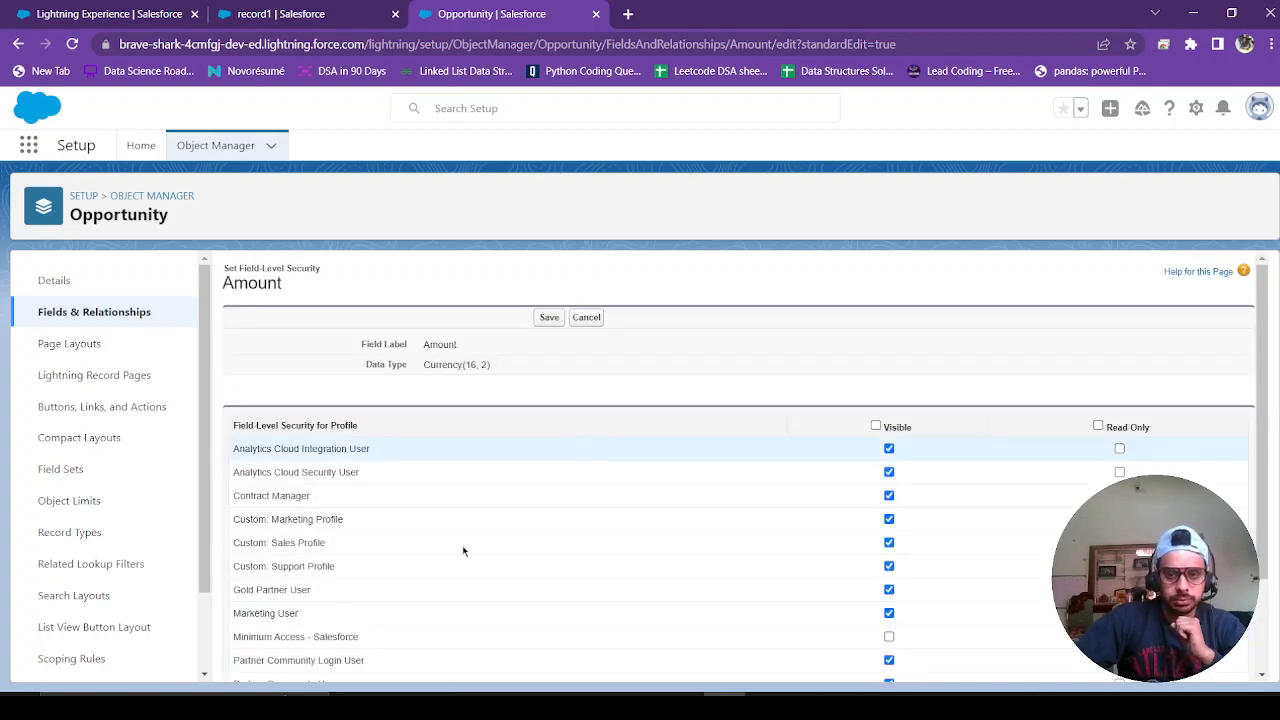
# - Review the Amount field's Visible and Read-Only settings for all profiles and save the field-level security
pyautogui.scroll(-2, 640, 477)
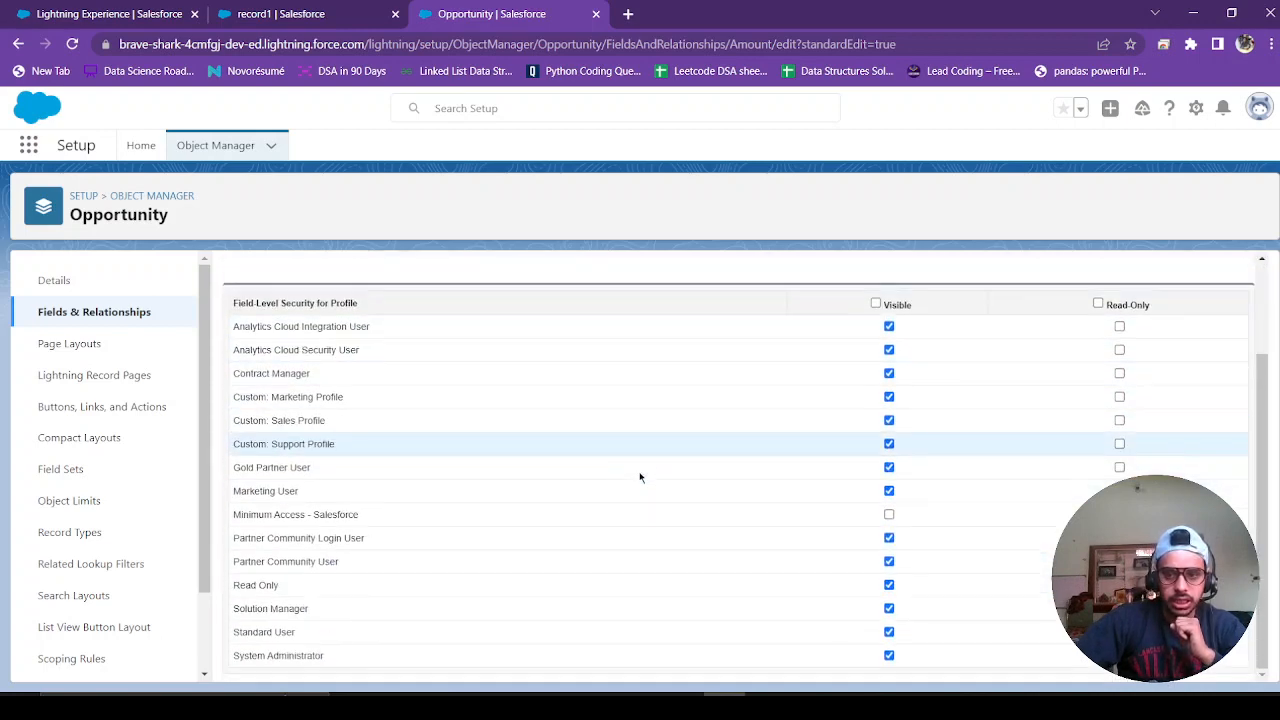
pyautogui.scroll(3, 600, 480)
pyautogui.scroll(-3, 466, 497)
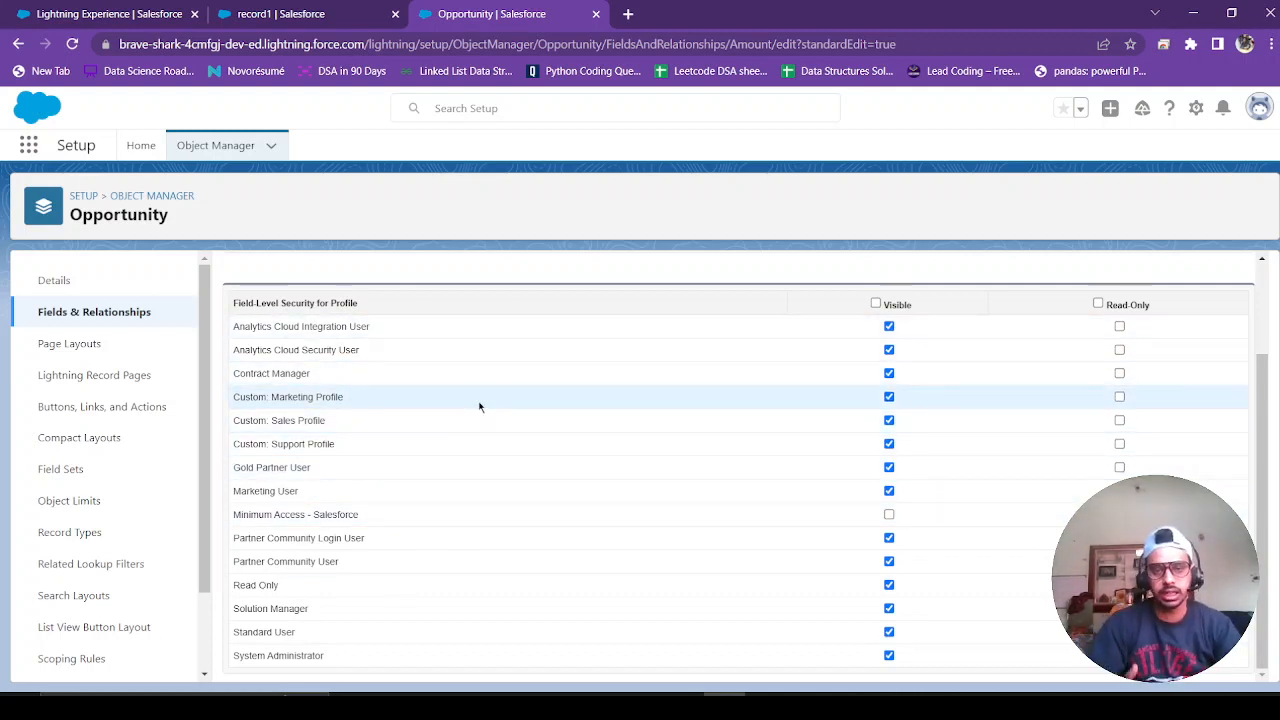
pyautogui.scroll(2, 456, 398)
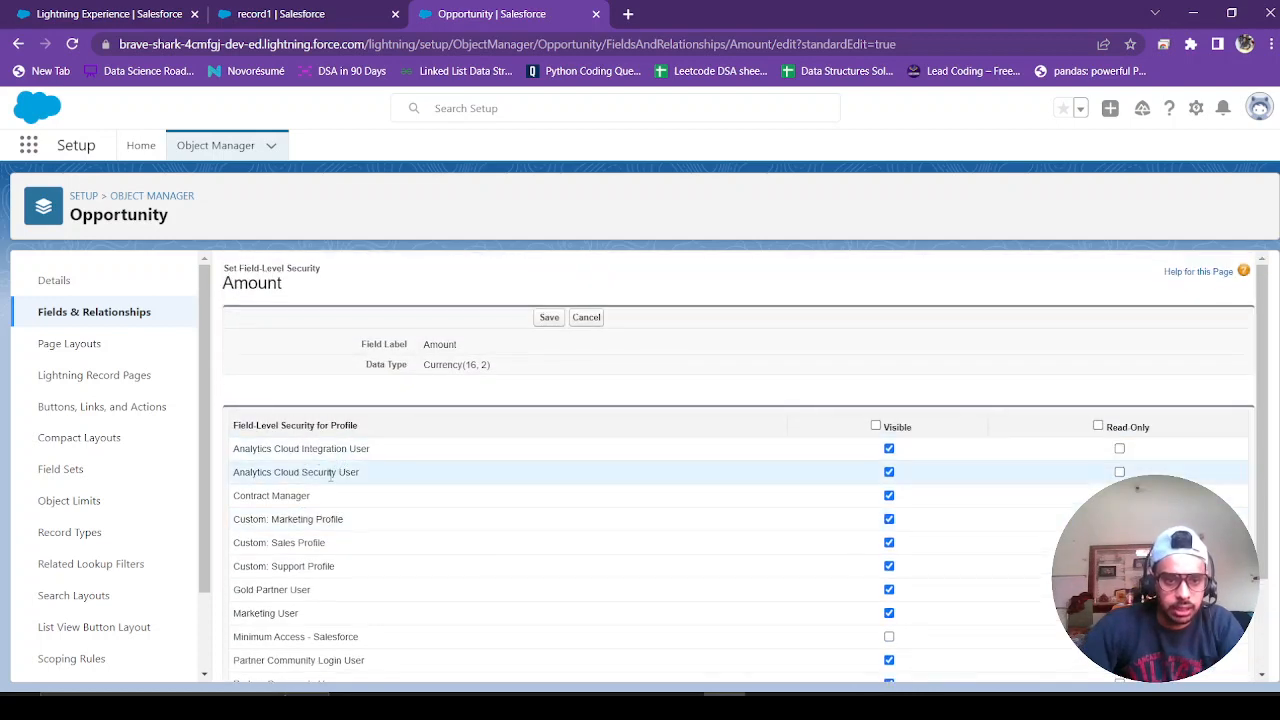
pyautogui.scroll(-2, 350, 470)
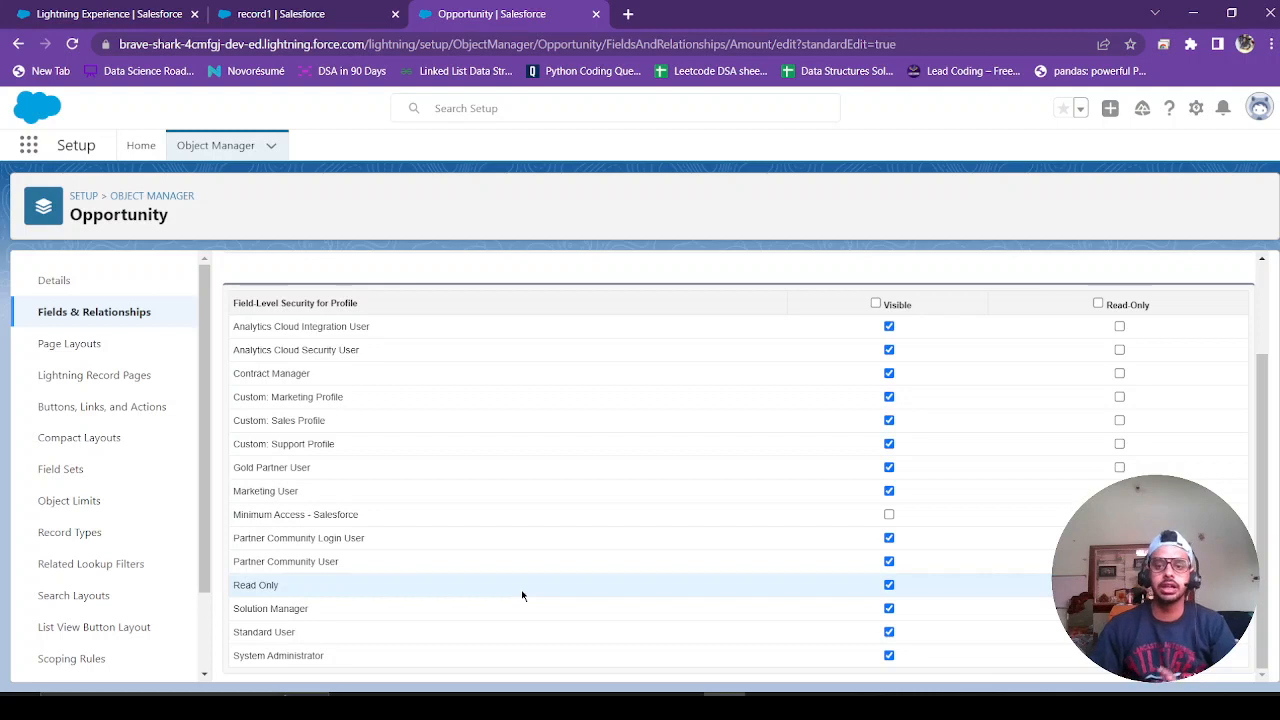
pyautogui.scroll(2, 514, 591)
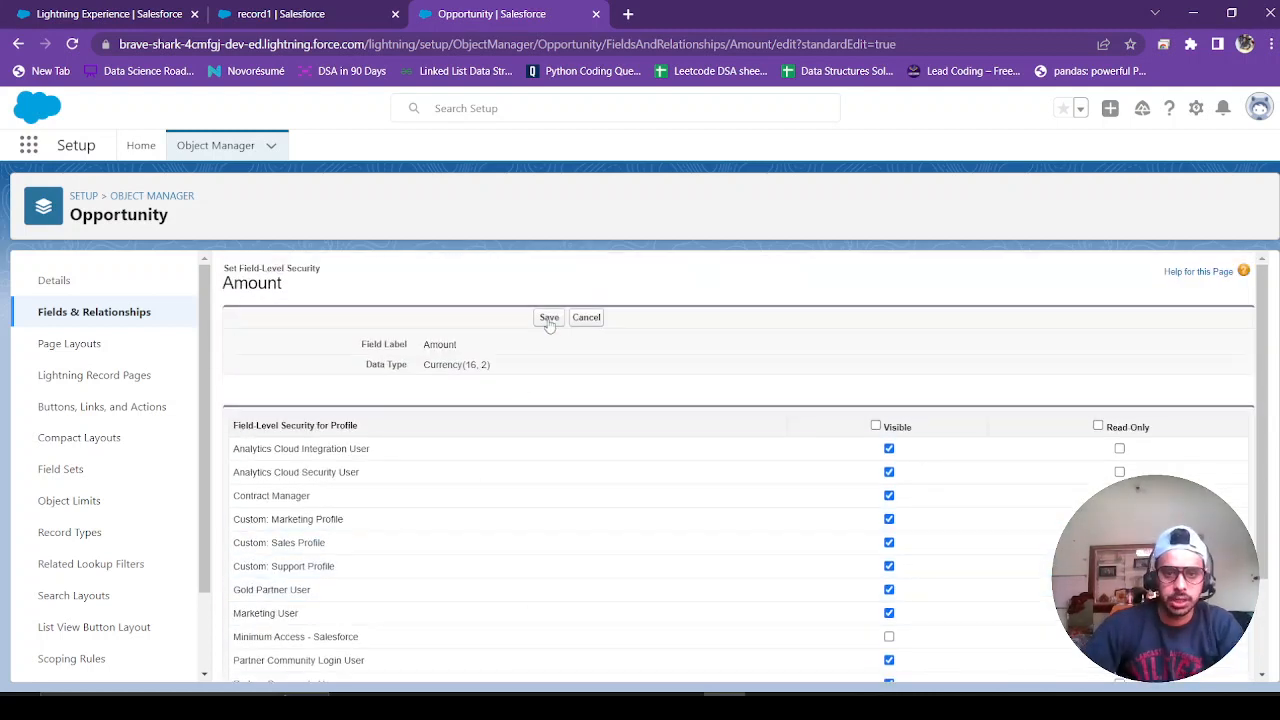
pyautogui.click(549, 318)
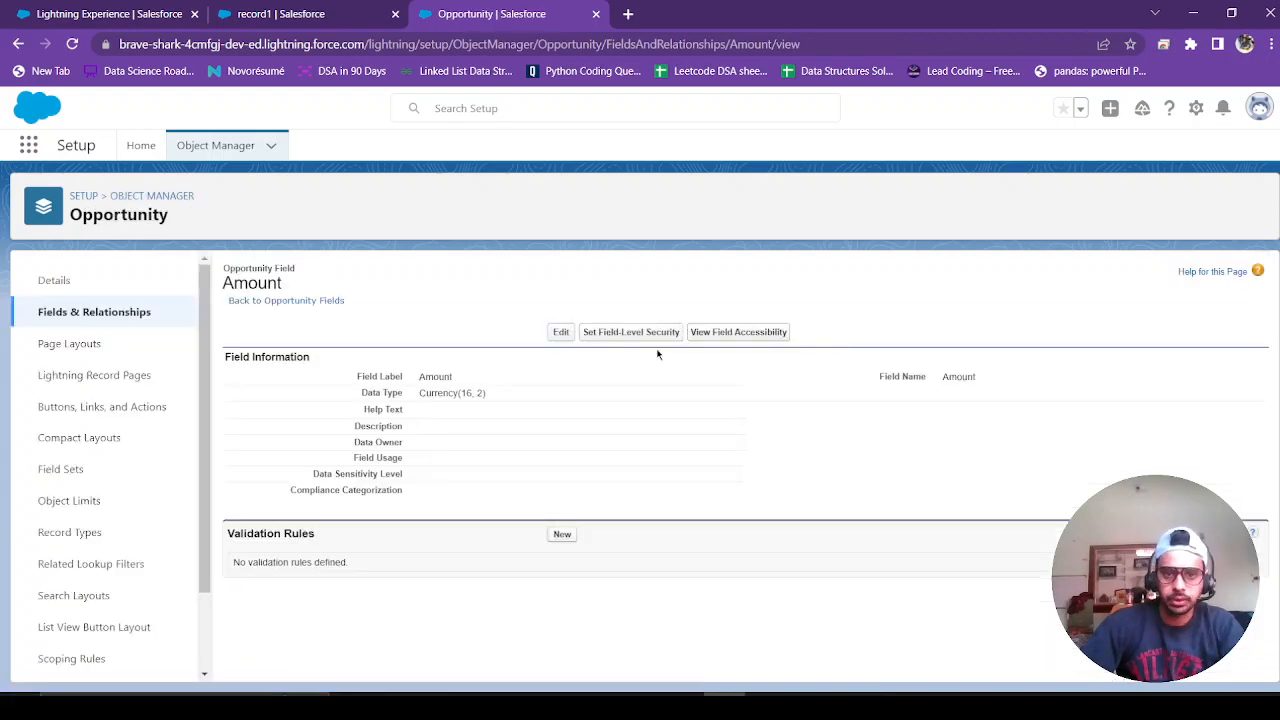
# - Examine the Details of the opportunity records record1 and record to check which amount fields are displayed
pyautogui.click(236, 12)
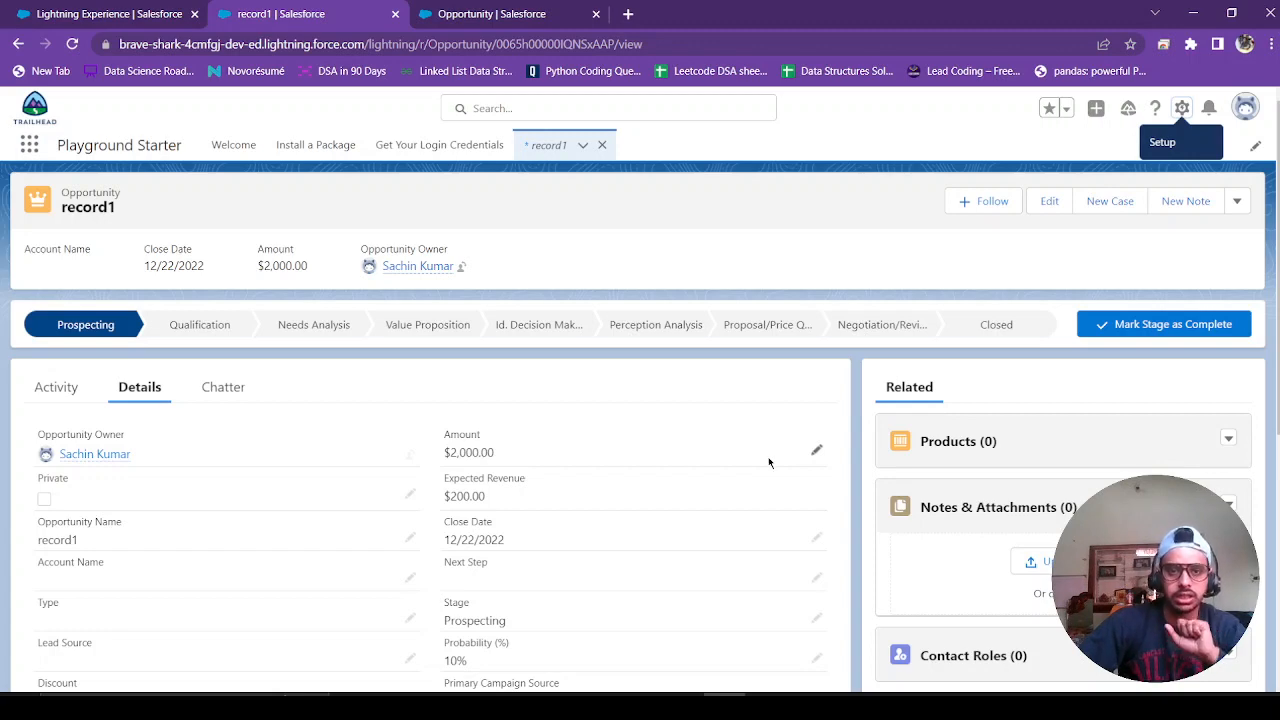
pyautogui.click(81, 48)
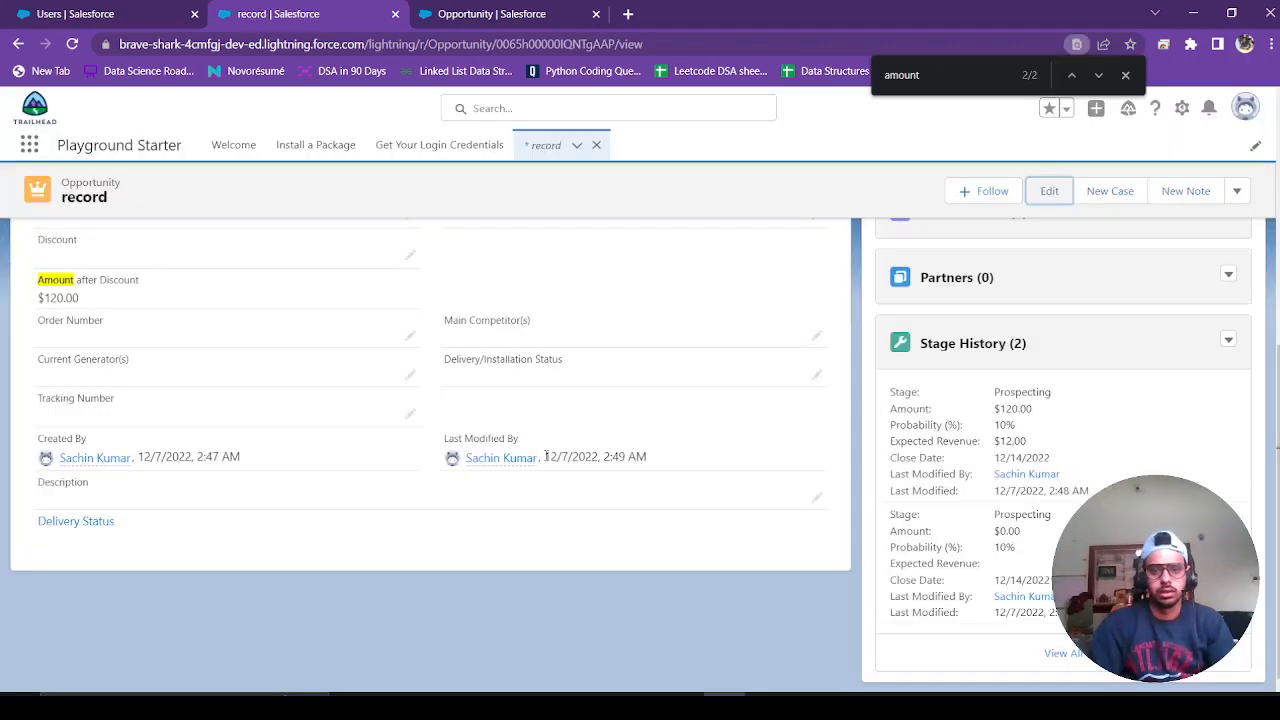
pyautogui.scroll(5, 563, 372)
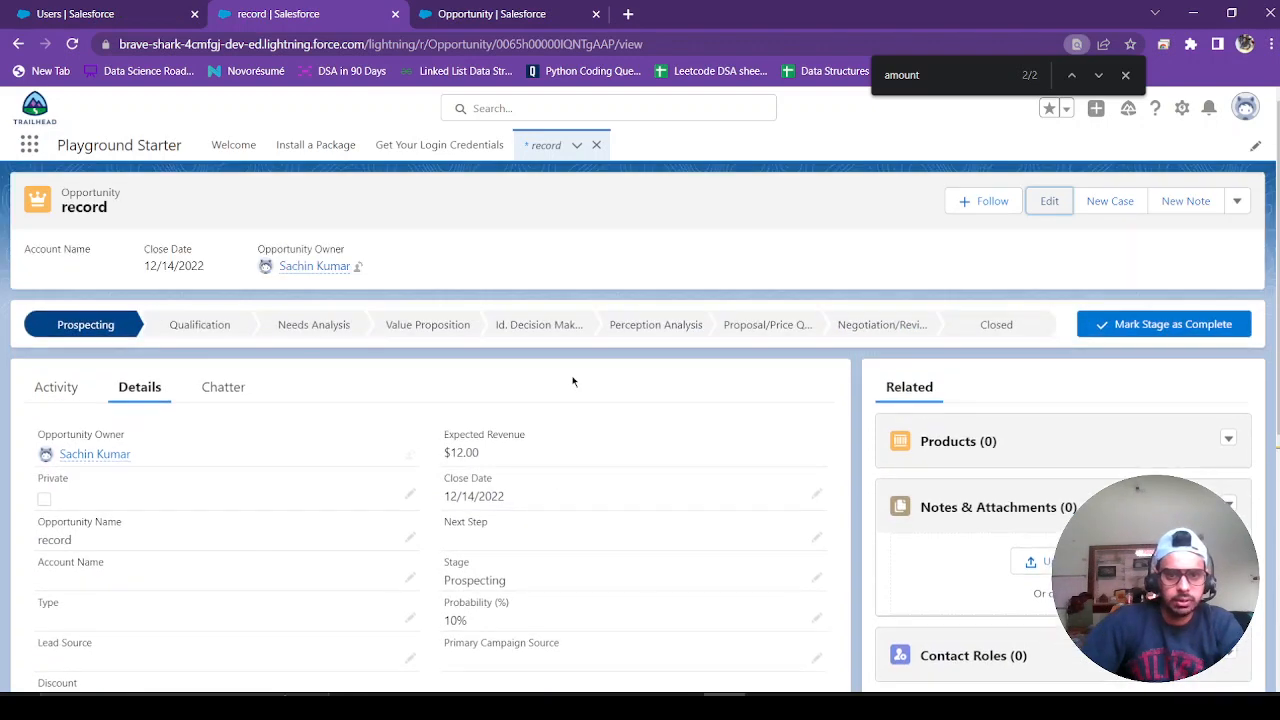
pyautogui.scroll(-5, 523, 466)
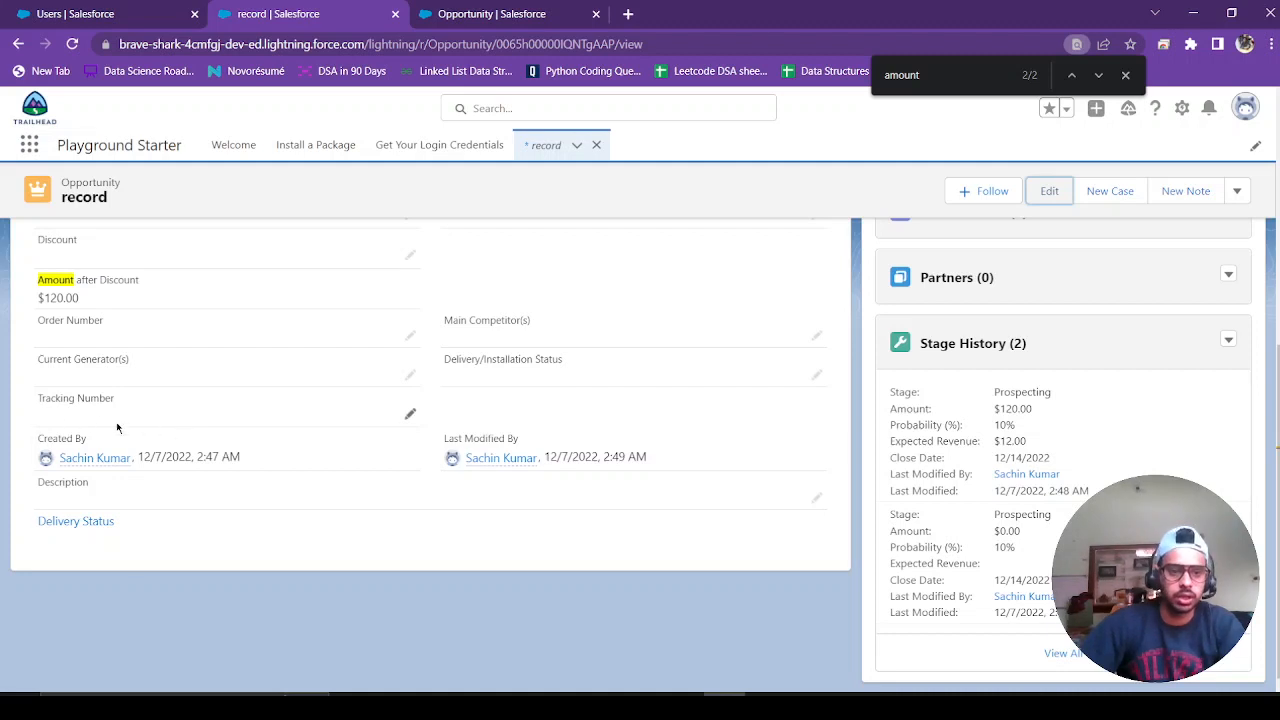
# - Return to the Opportunity object's fields and relationships list and search the page for "tracking number"
pyautogui.click(508, 8)
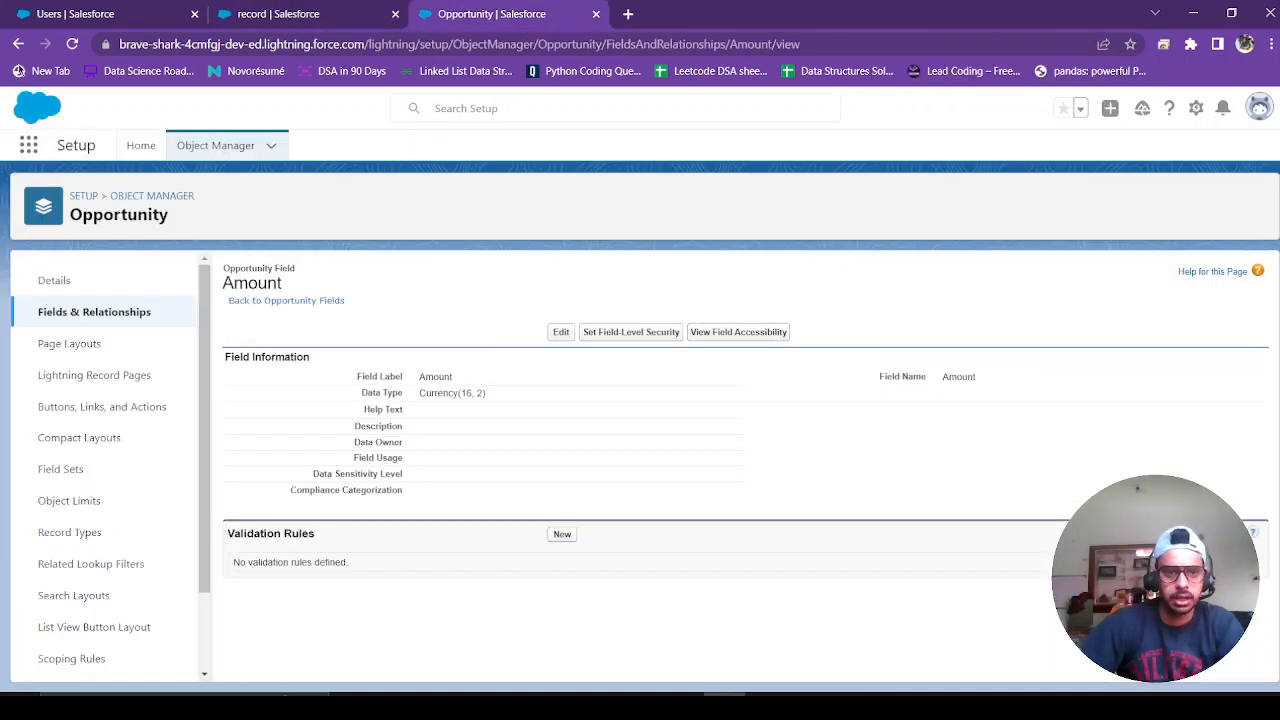
pyautogui.click(114, 313)
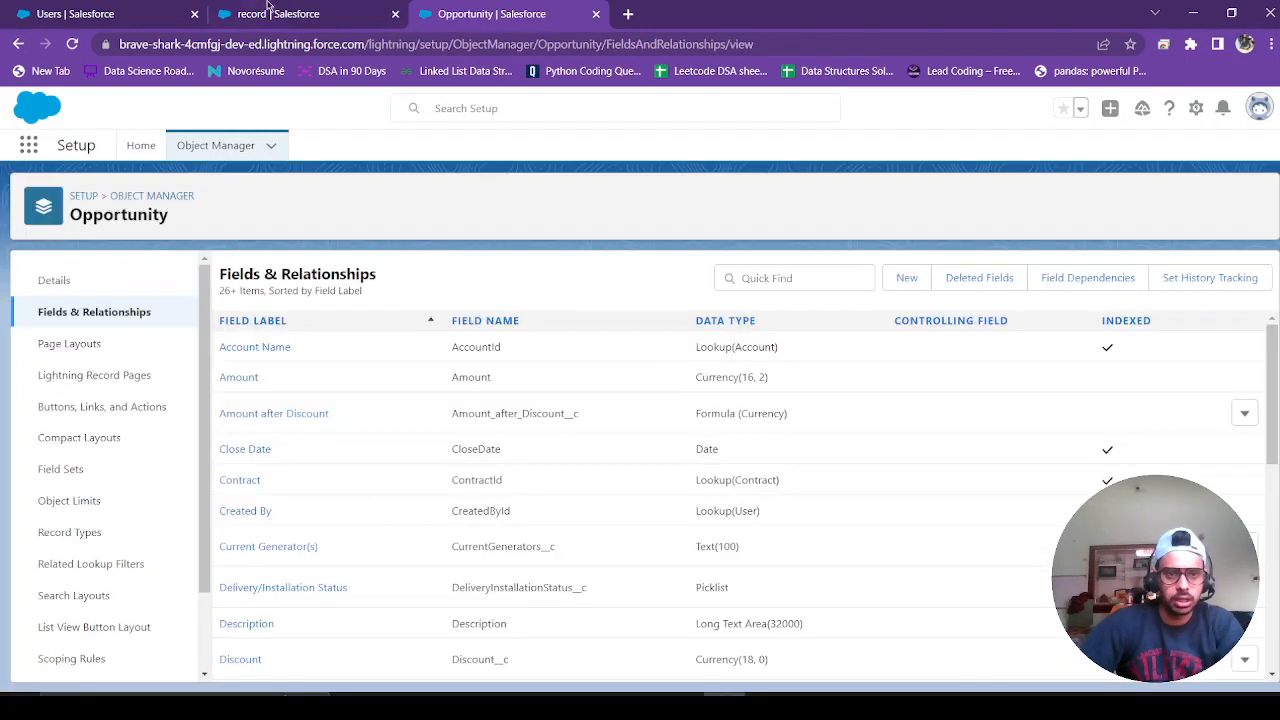
pyautogui.click(330, 14)
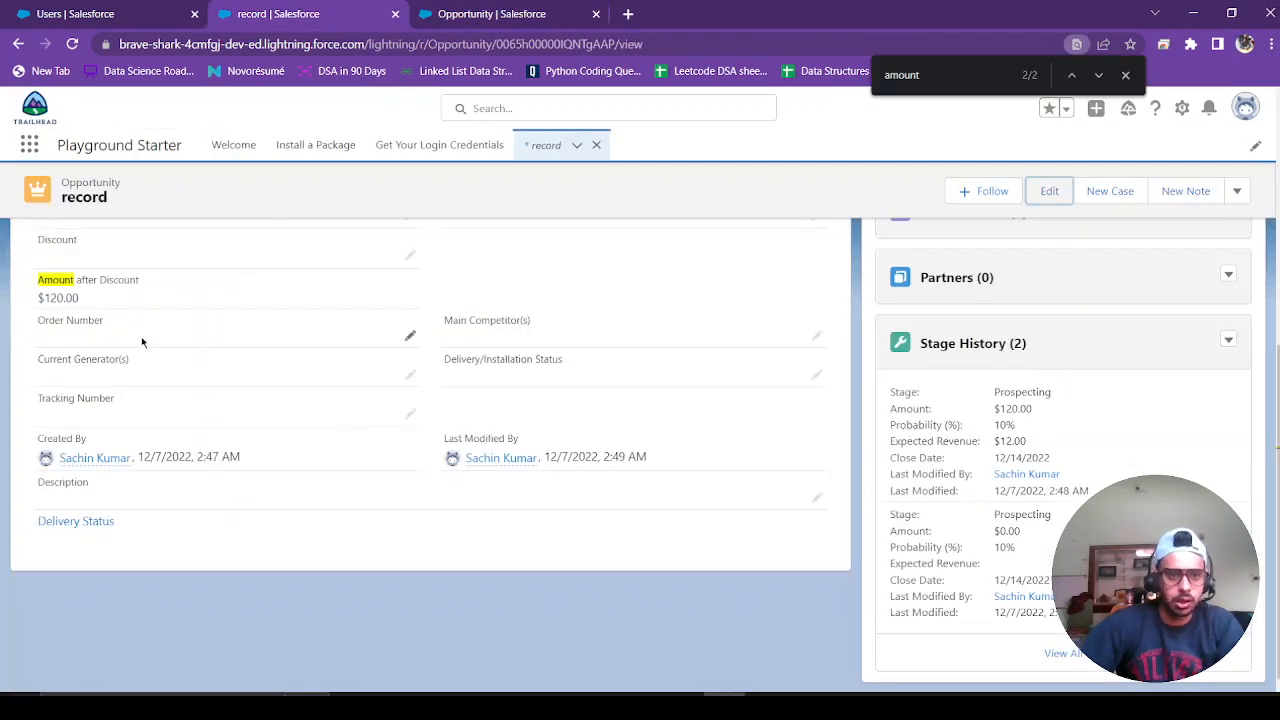
pyautogui.click(538, 12)
pyautogui.hotkey('ctrl', 'f')
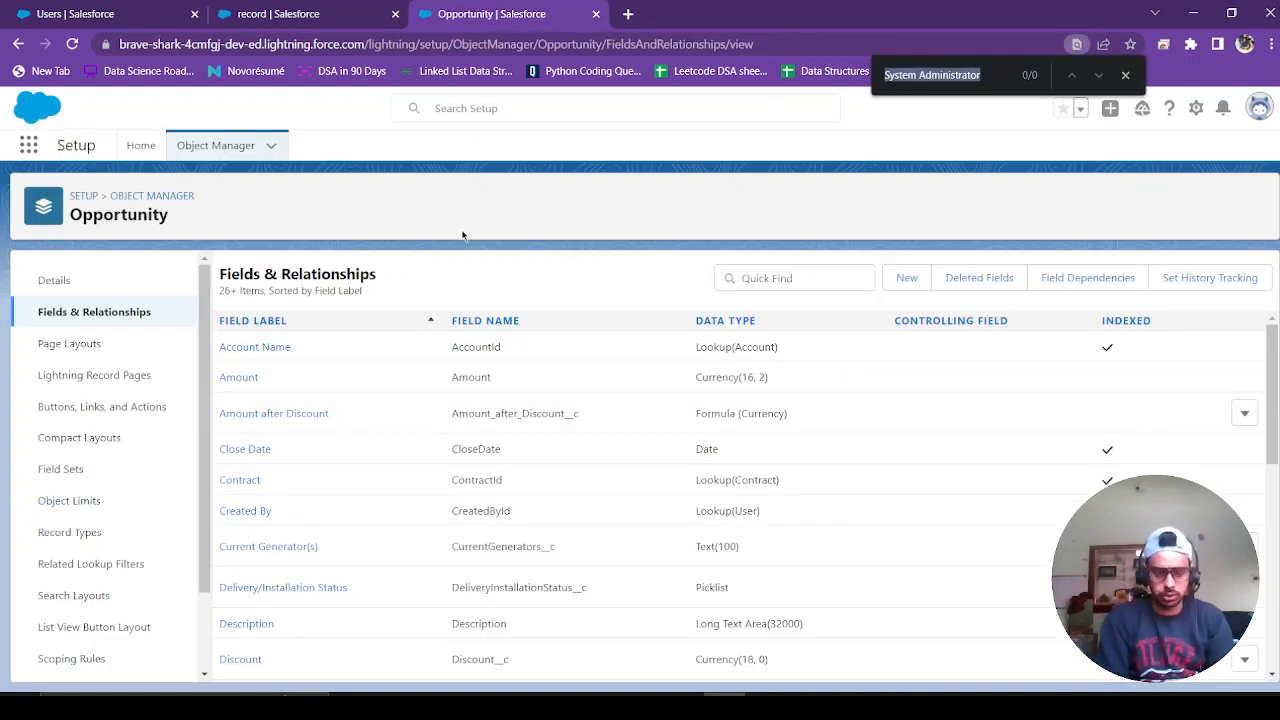
pyautogui.write('tracking ')
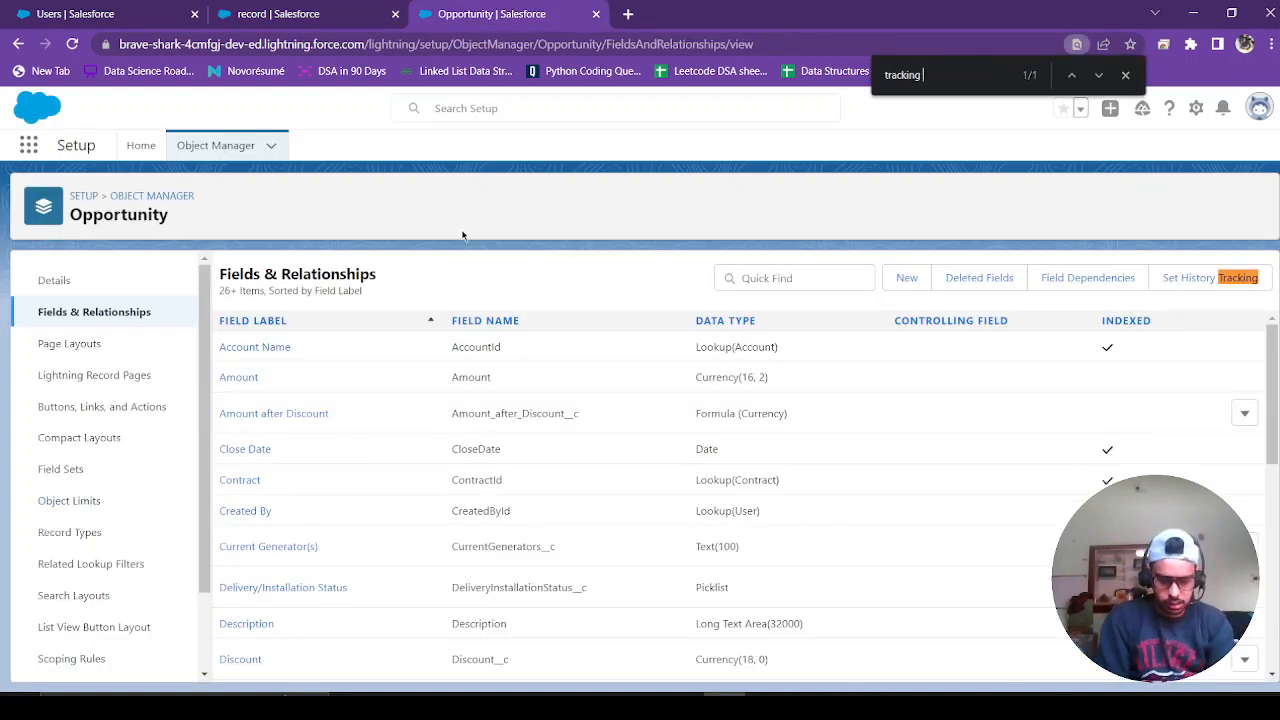
pyautogui.write('number')
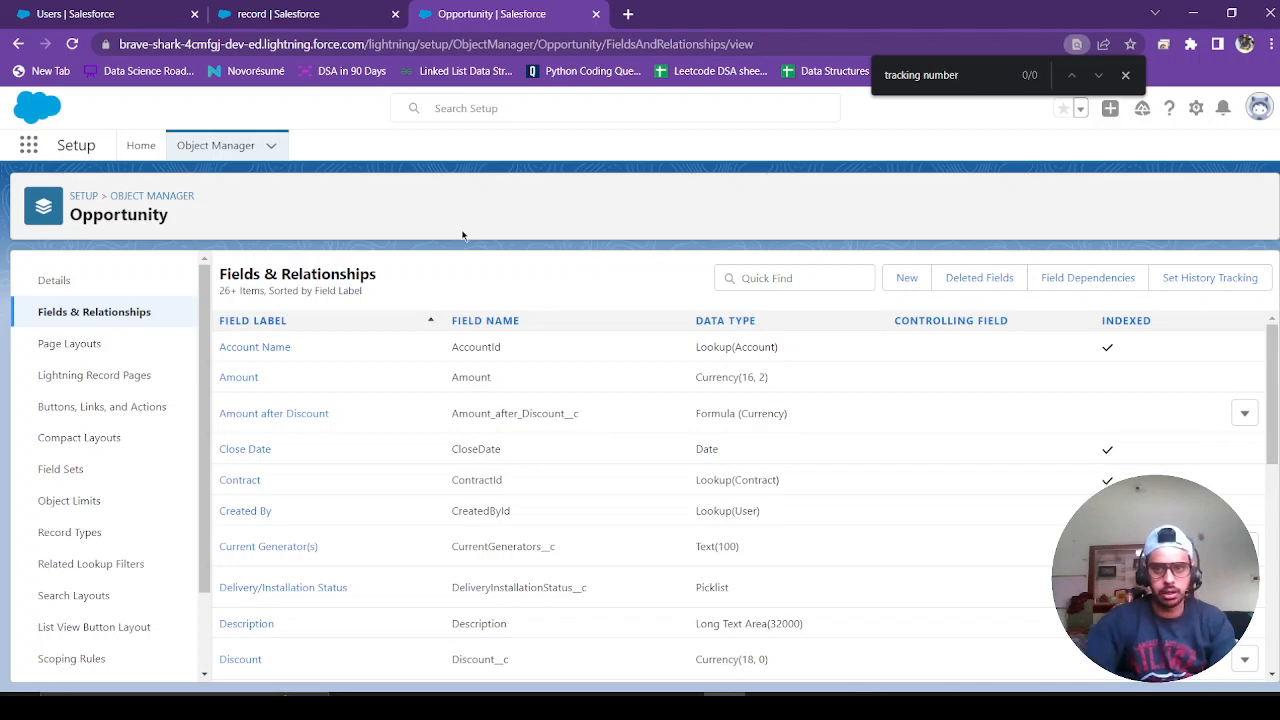
# - Compare the detail fields of the opportunity named record with the Opportunity object's field list
pyautogui.click(323, 6)
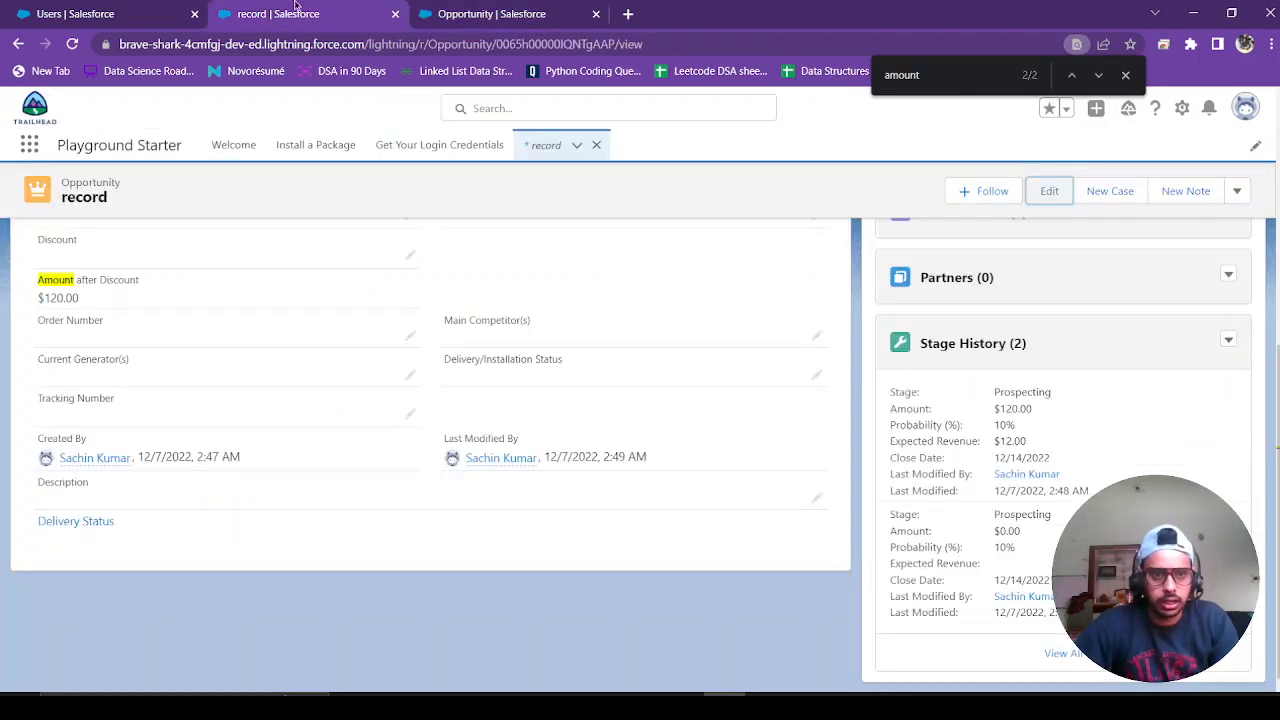
pyautogui.click(531, 8)
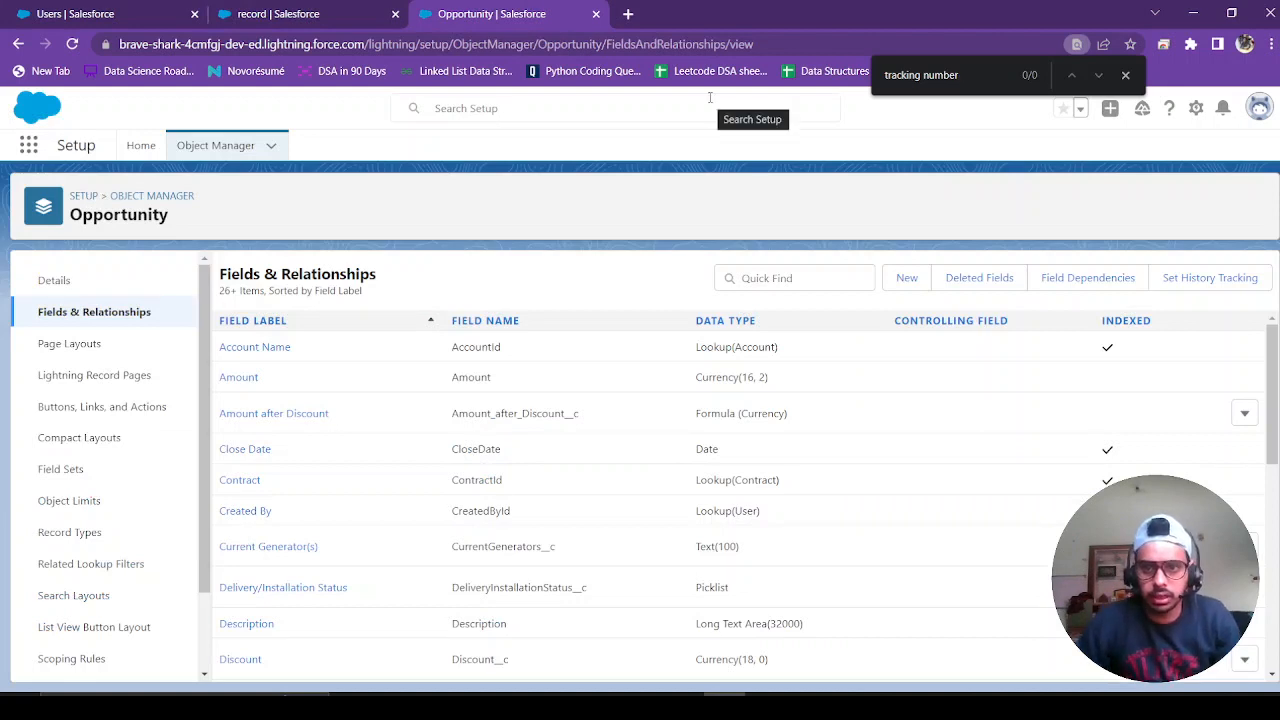
pyautogui.scroll(-5, 522, 315)
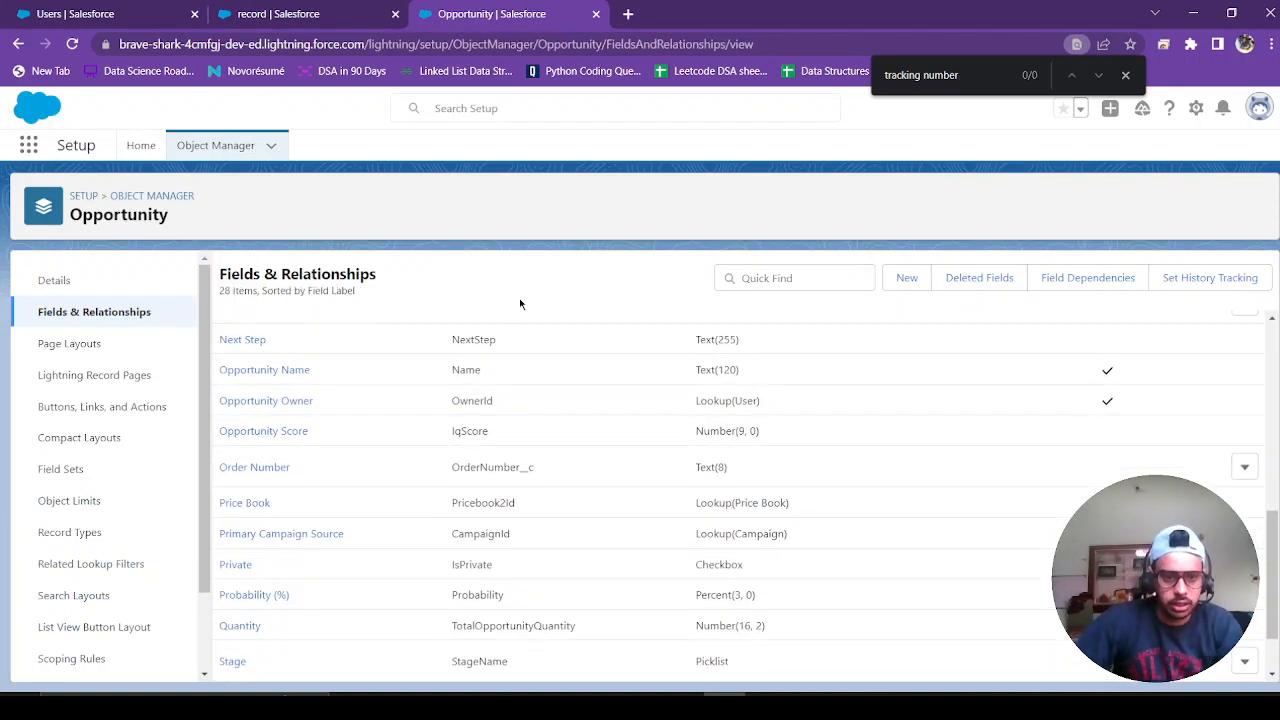
pyautogui.scroll(1, 406, 417)
pyautogui.scroll(5, 406, 414)
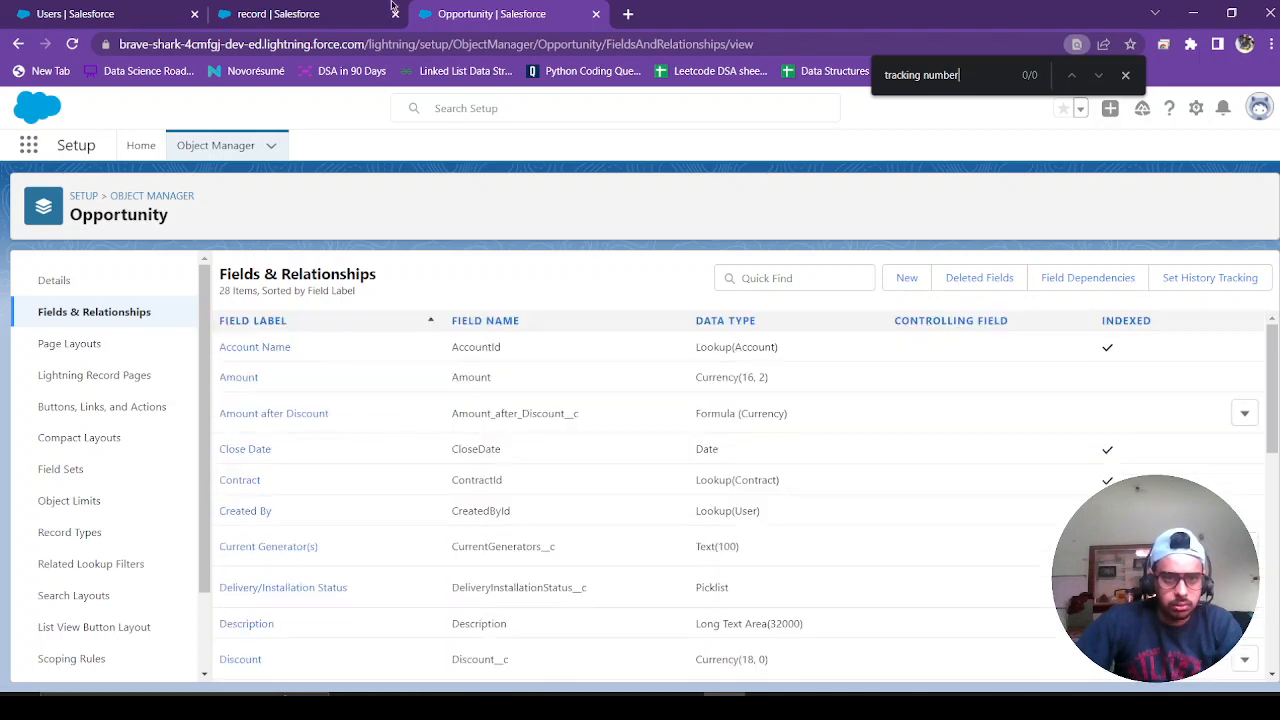
pyautogui.hotkey('ctrl', 'shift', 'Tab')
pyautogui.scroll(3, 170, 424)
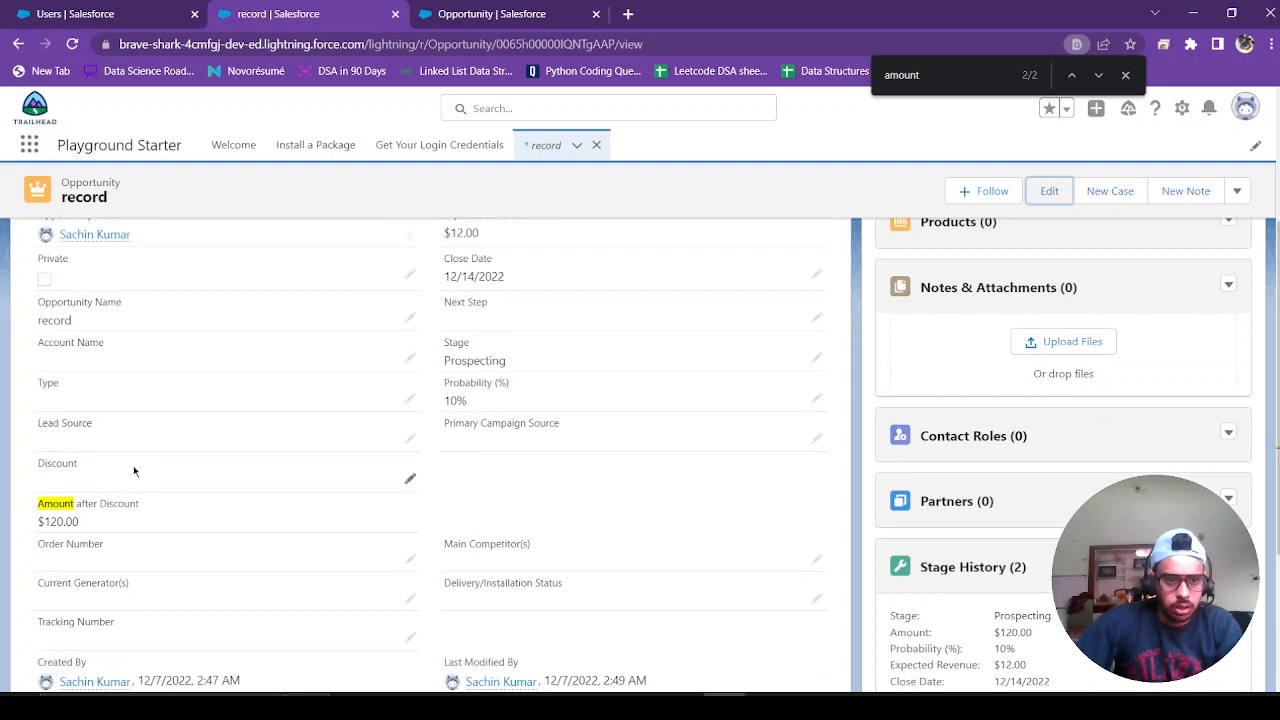
pyautogui.scroll(2, 98, 472)
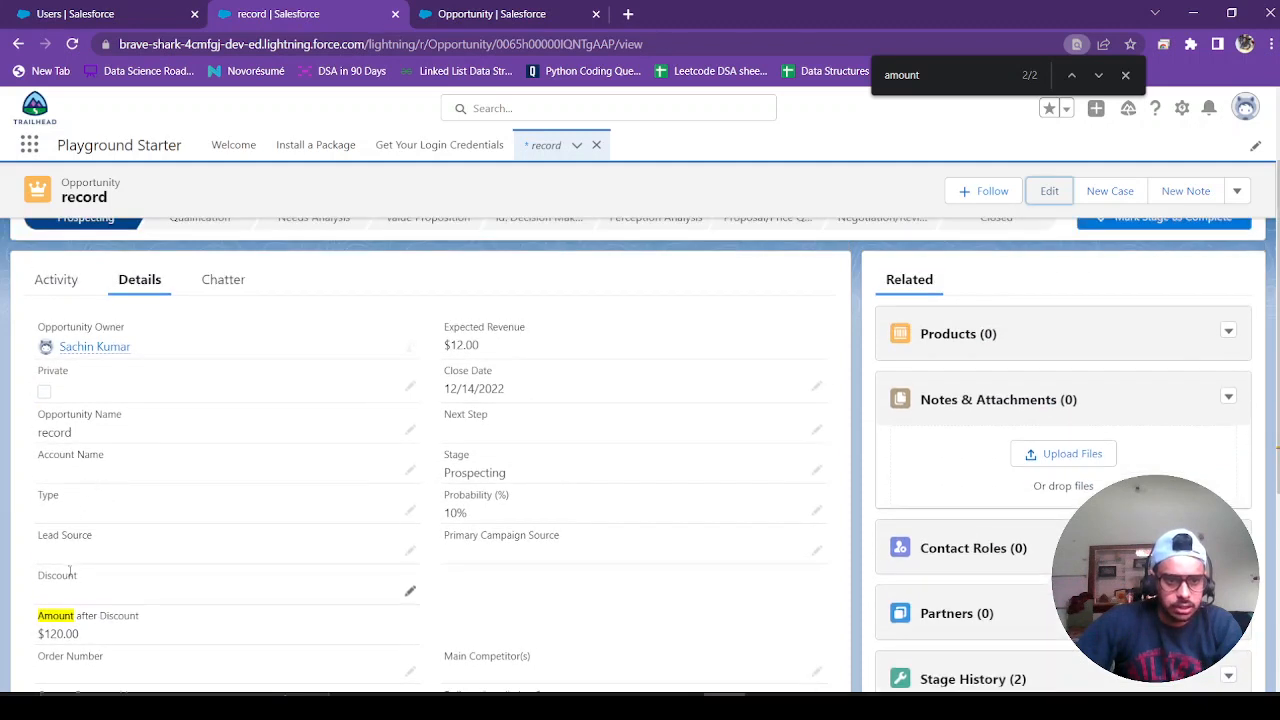
# - Open the Discount custom field from the Opportunity field list and bring up its field-level security settings
pyautogui.click(537, 14)
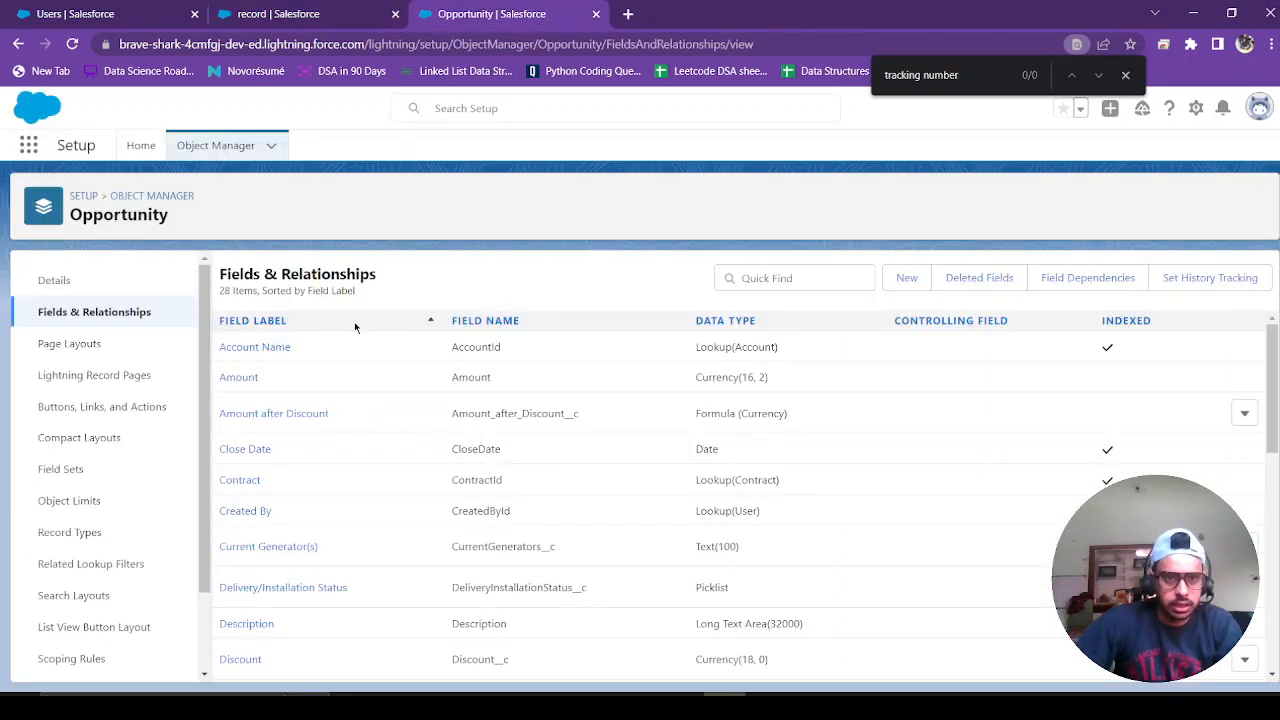
pyautogui.scroll(-1, 294, 411)
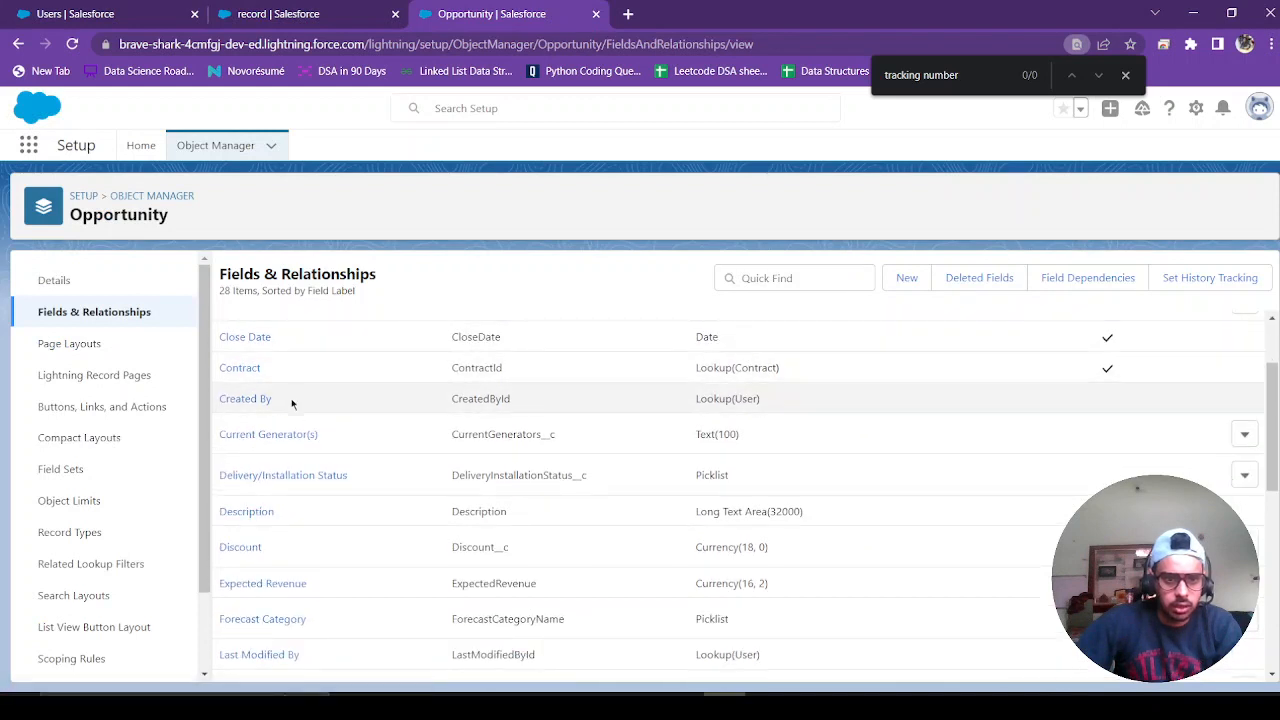
pyautogui.click(251, 549)
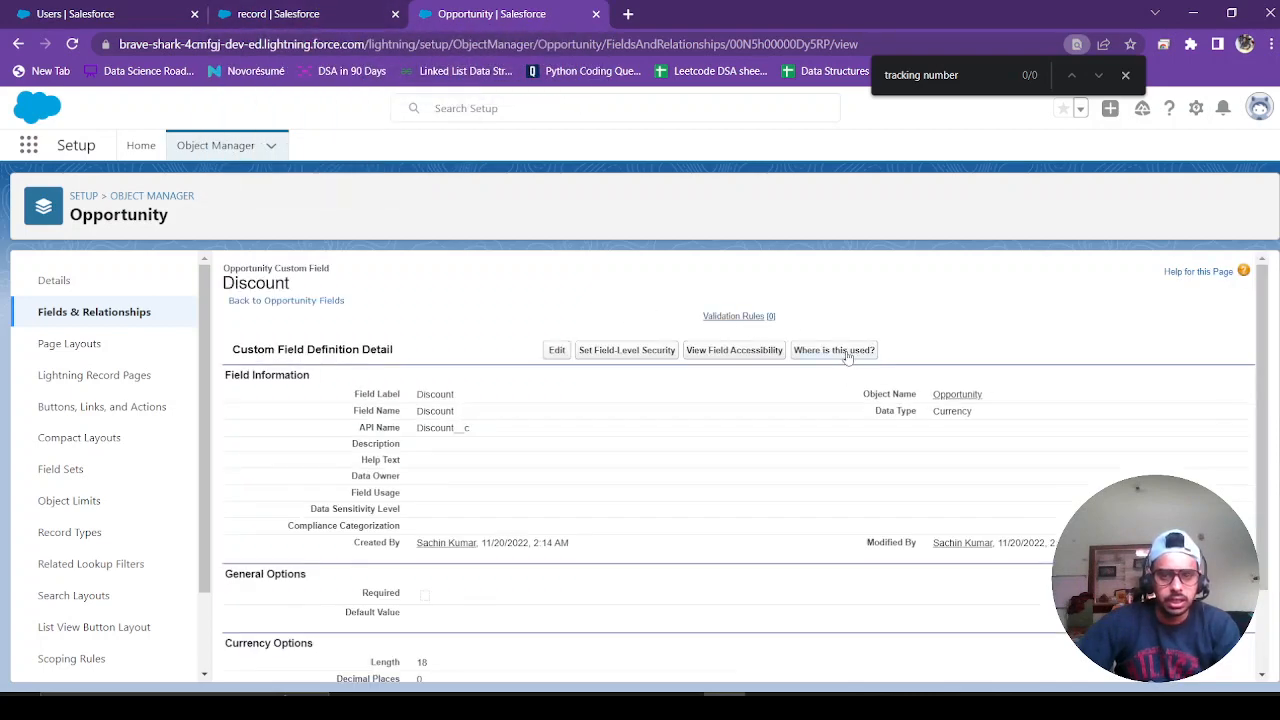
pyautogui.click(625, 352)
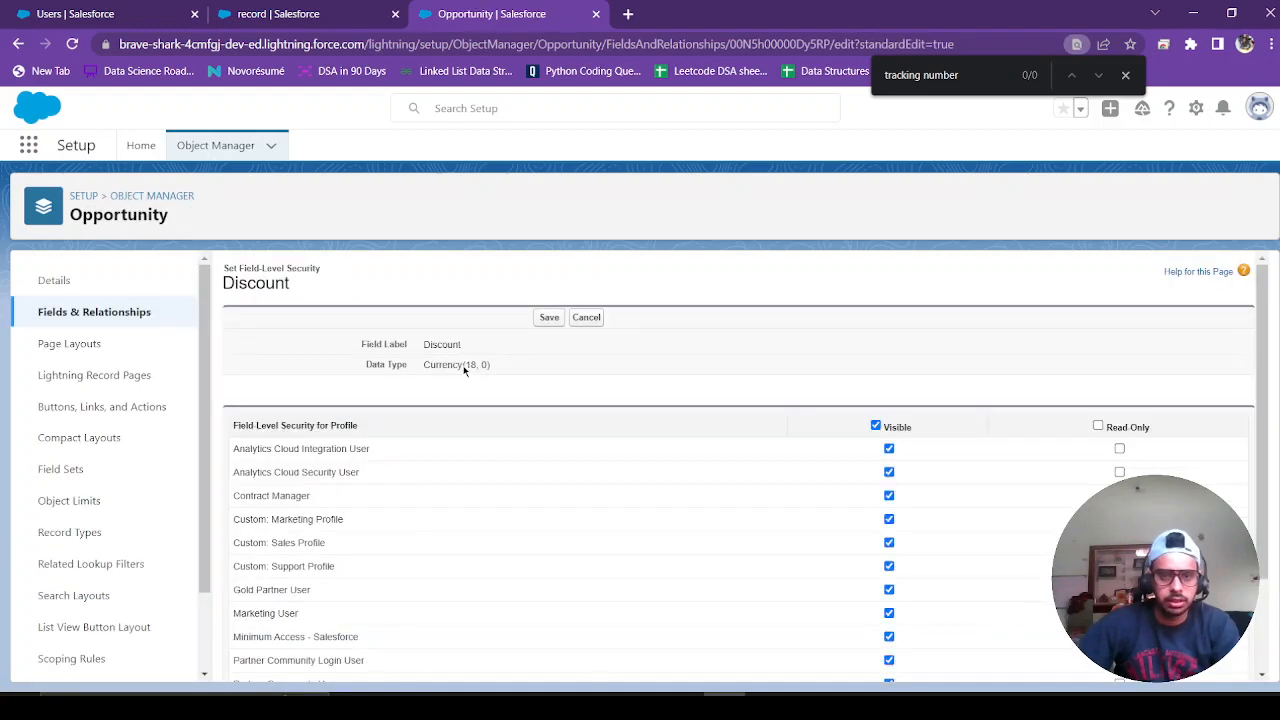
# - Remove the Discount field's visibility for the System Administrator profile and save the field-level security settings
pyautogui.scroll(-2, 463, 367)
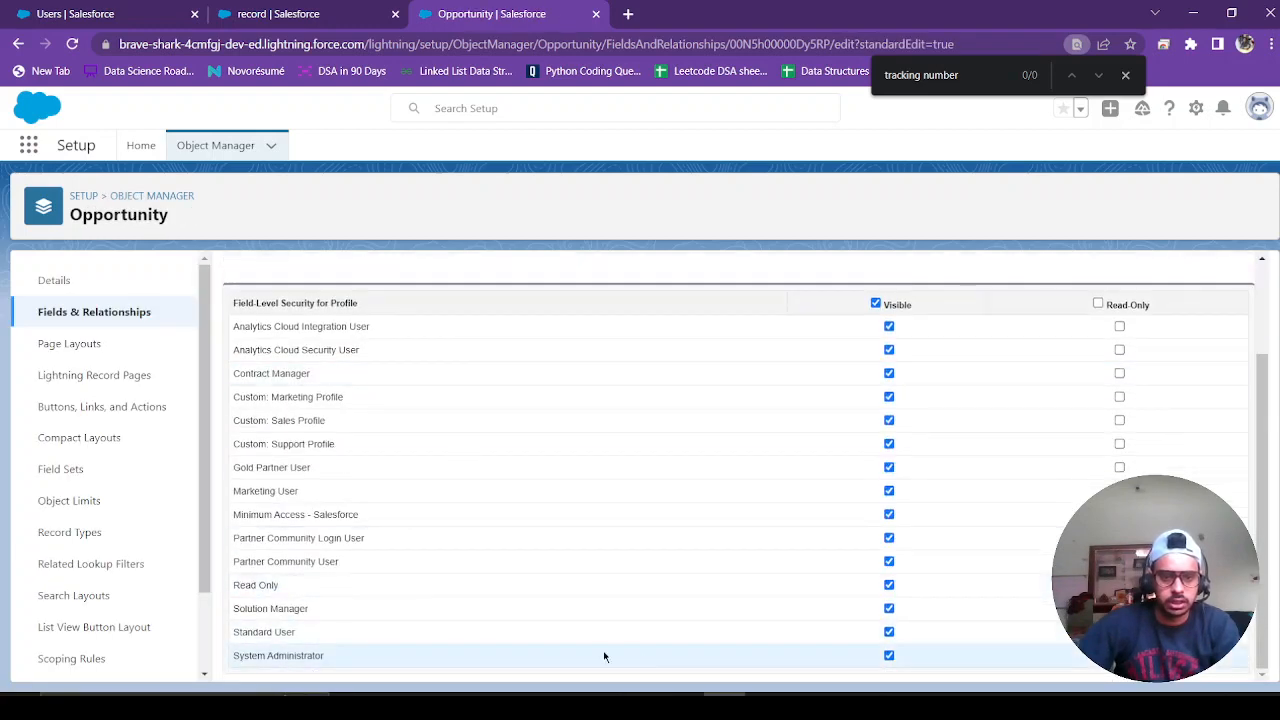
pyautogui.click(889, 655)
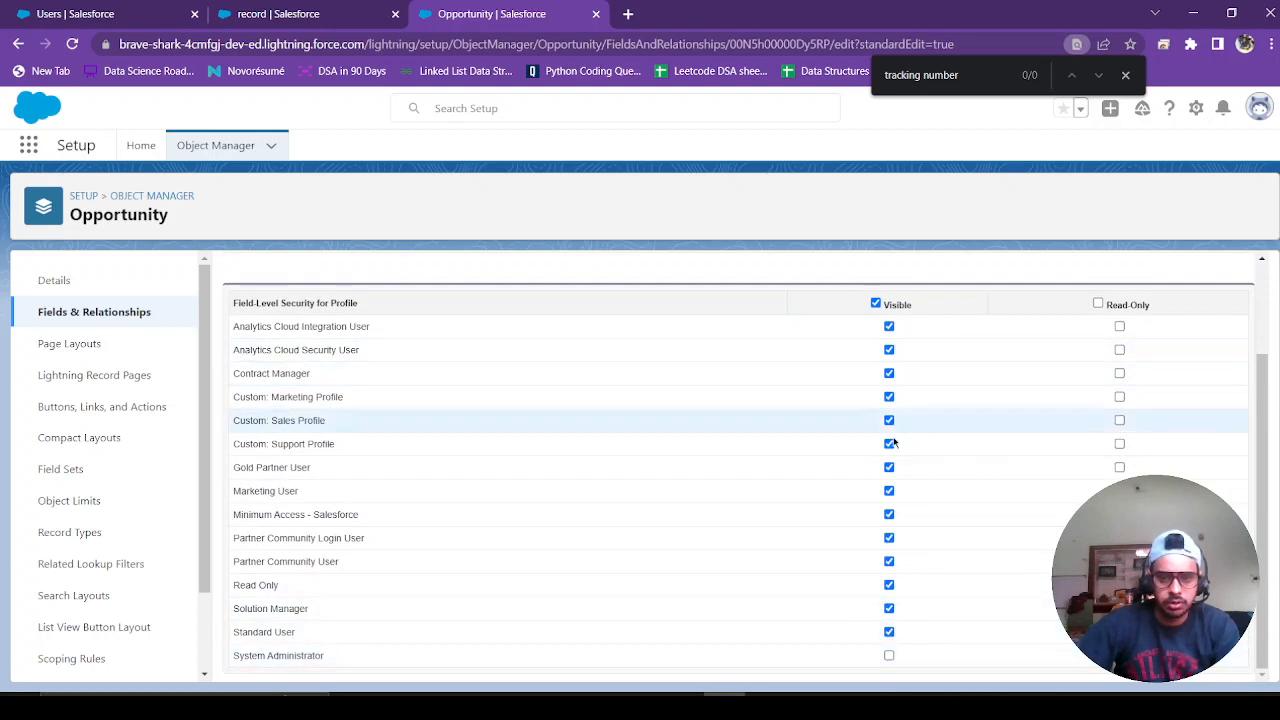
pyautogui.scroll(2, 569, 466)
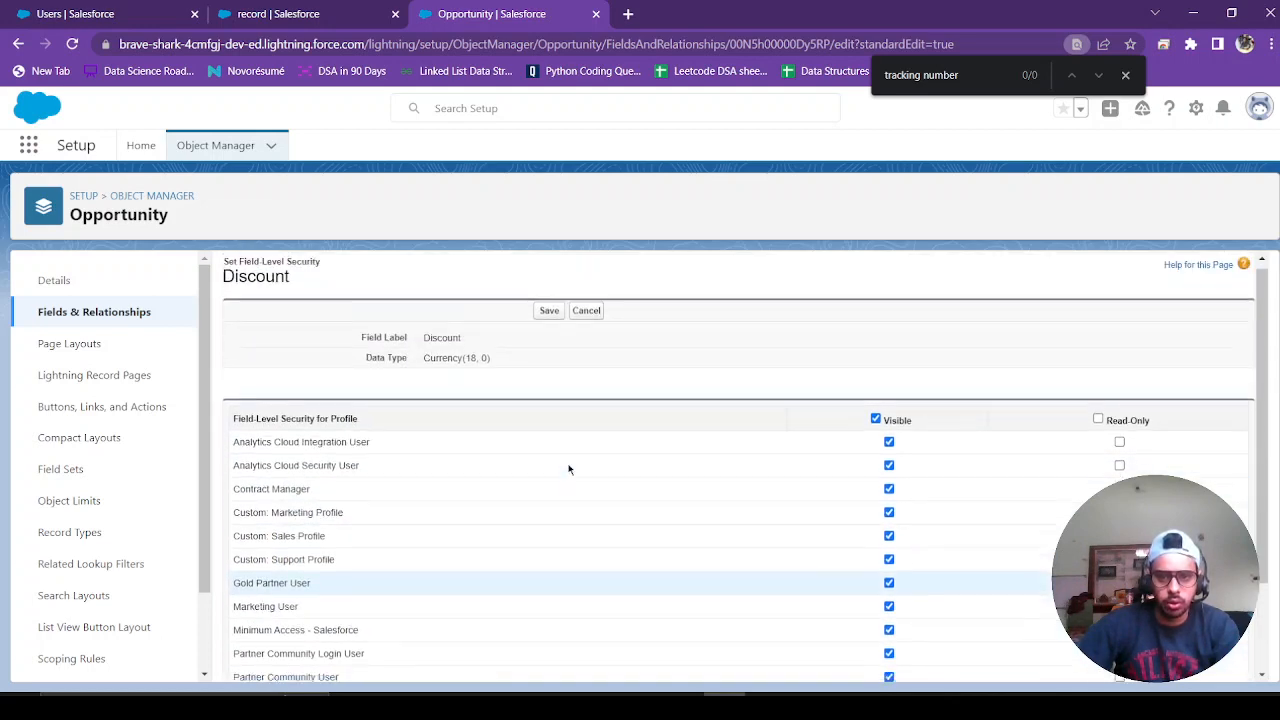
pyautogui.click(547, 315)
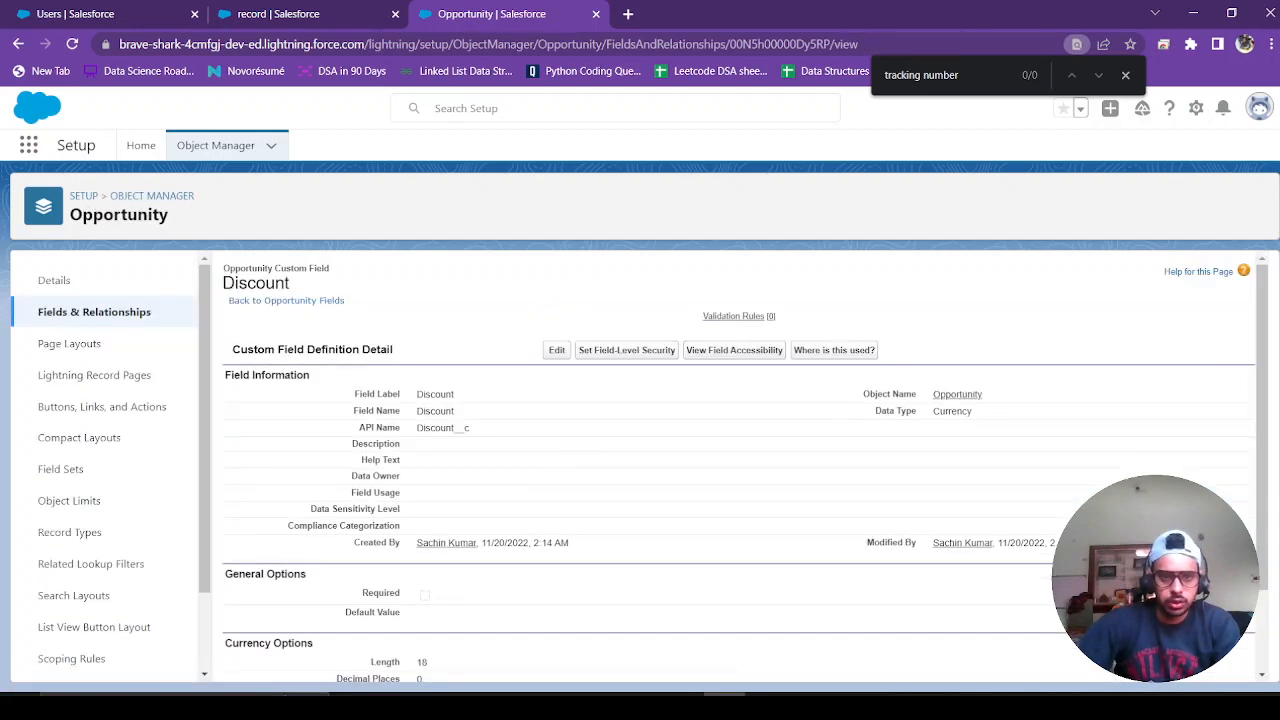
# - Start a new opportunity from the opportunity record page and look through the fields offered in its form
pyautogui.click(348, 8)
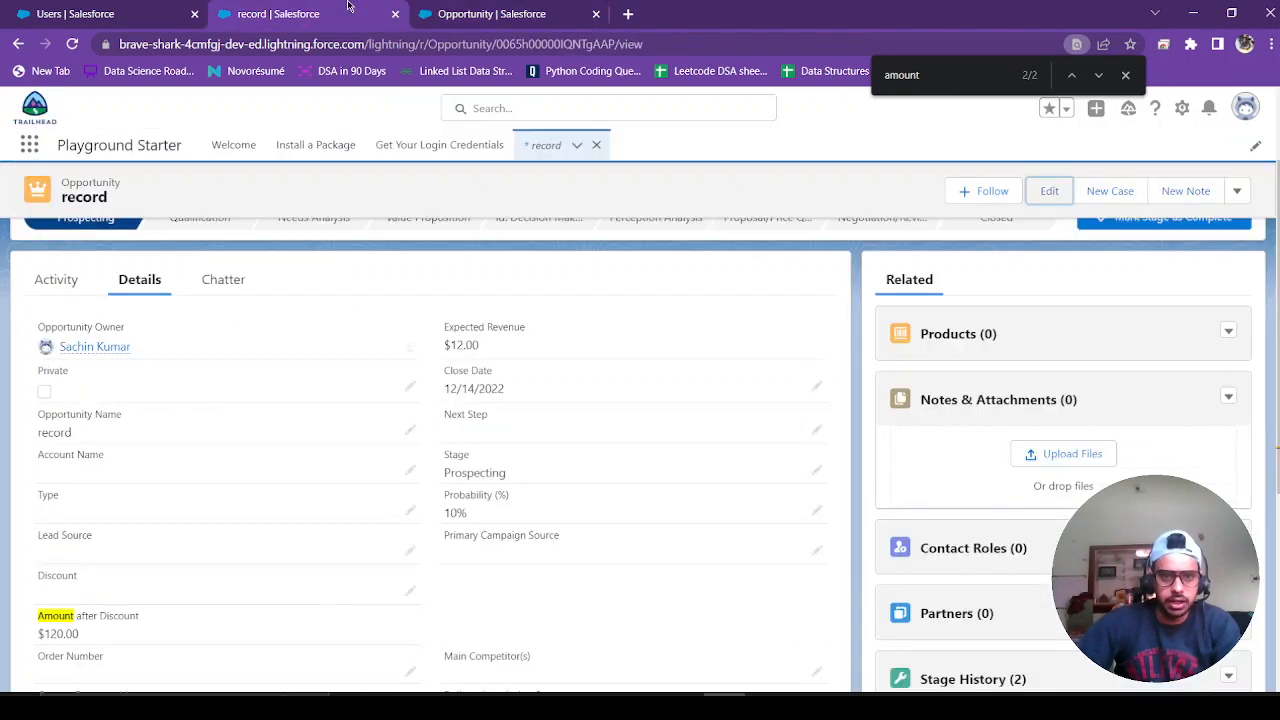
pyautogui.click(579, 148)
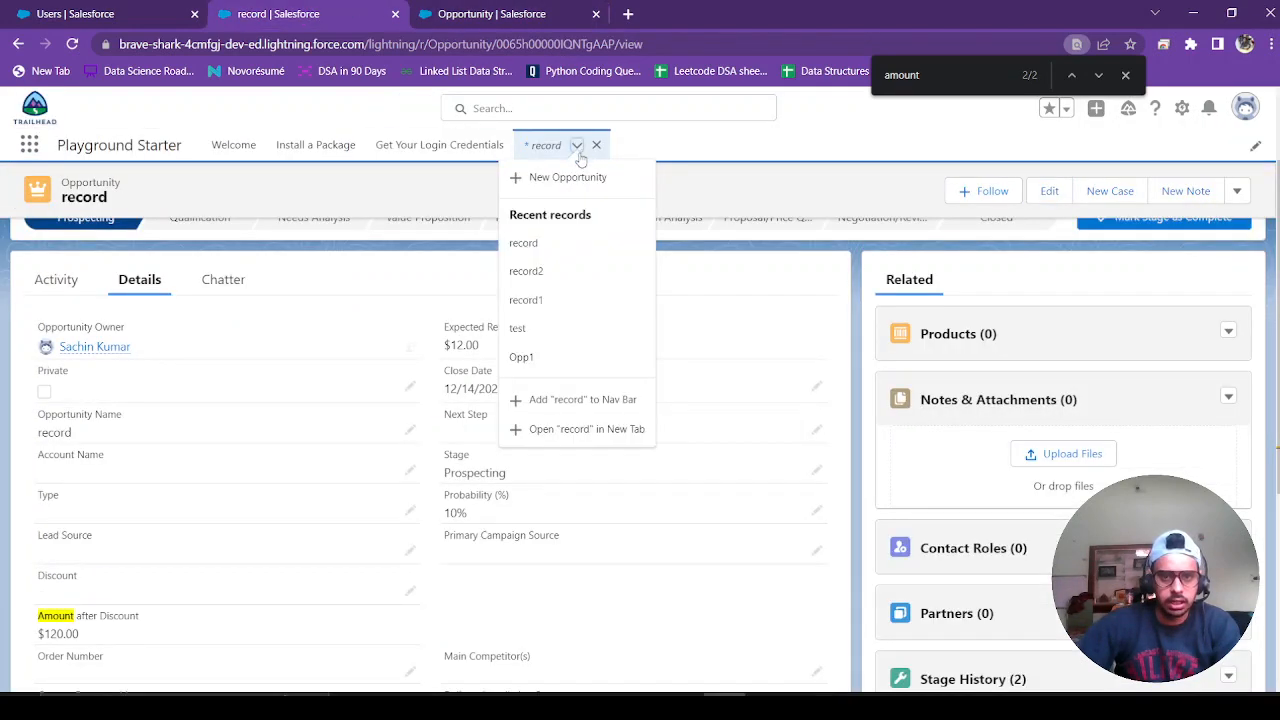
pyautogui.click(571, 180)
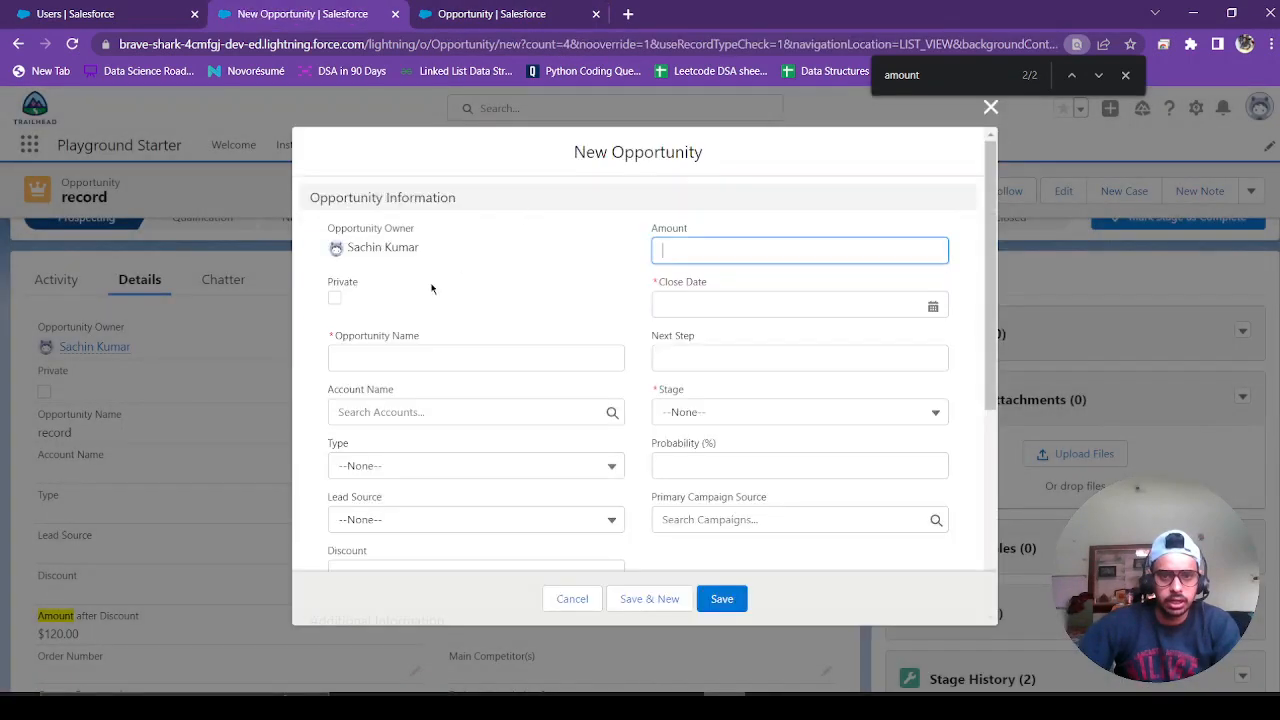
pyautogui.scroll(-4, 412, 382)
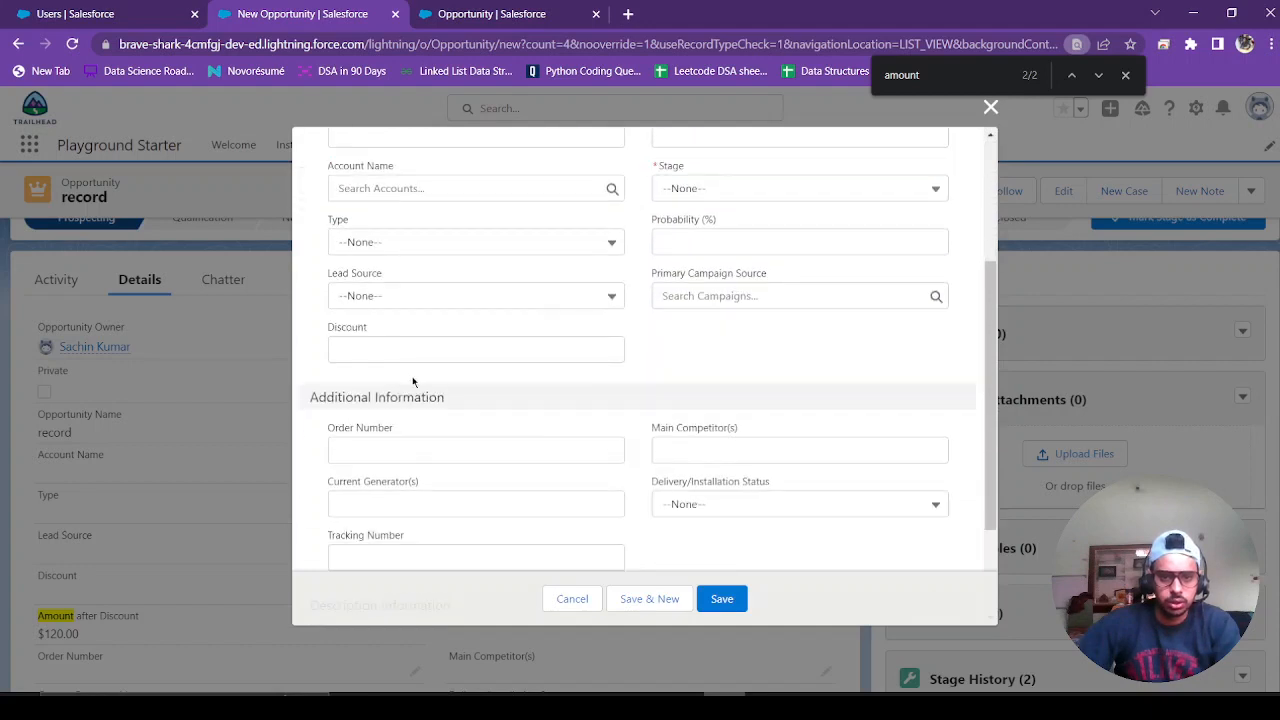
pyautogui.scroll(5, 415, 381)
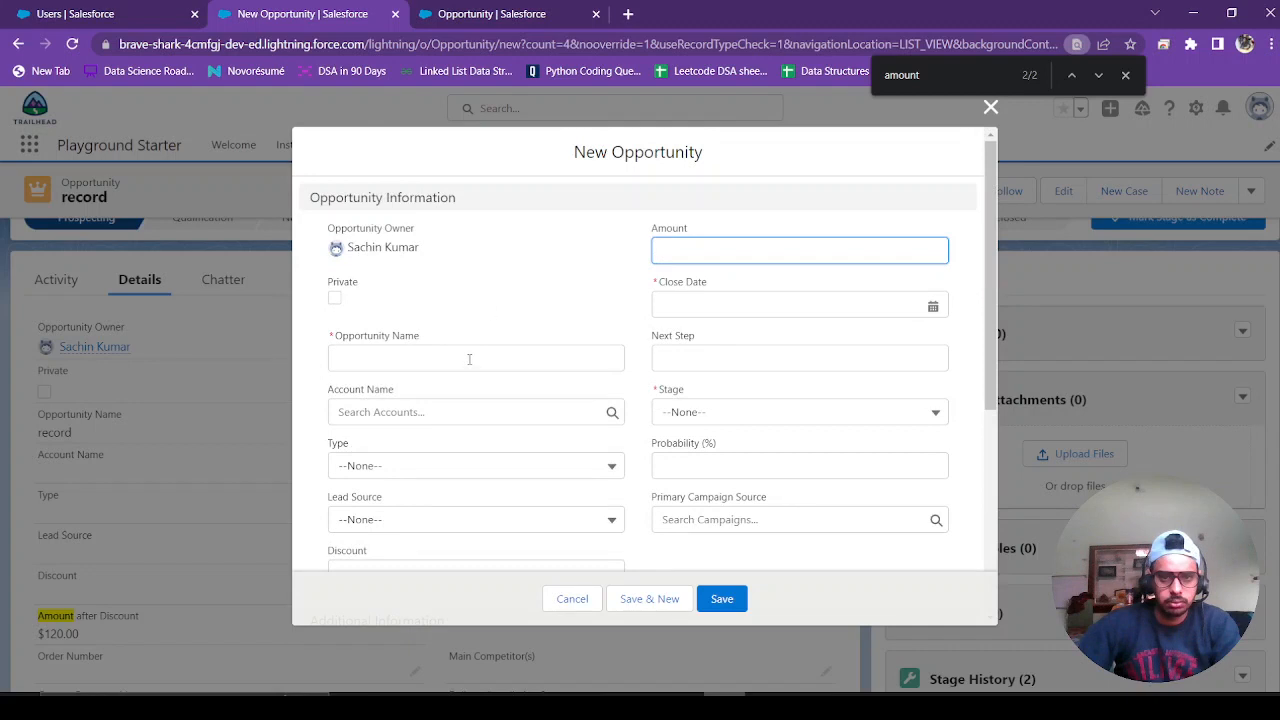
# - Name the new opportunity test, set its close date to 12/21/2022 and stage to Prospecting, and save it
pyautogui.click(464, 360)
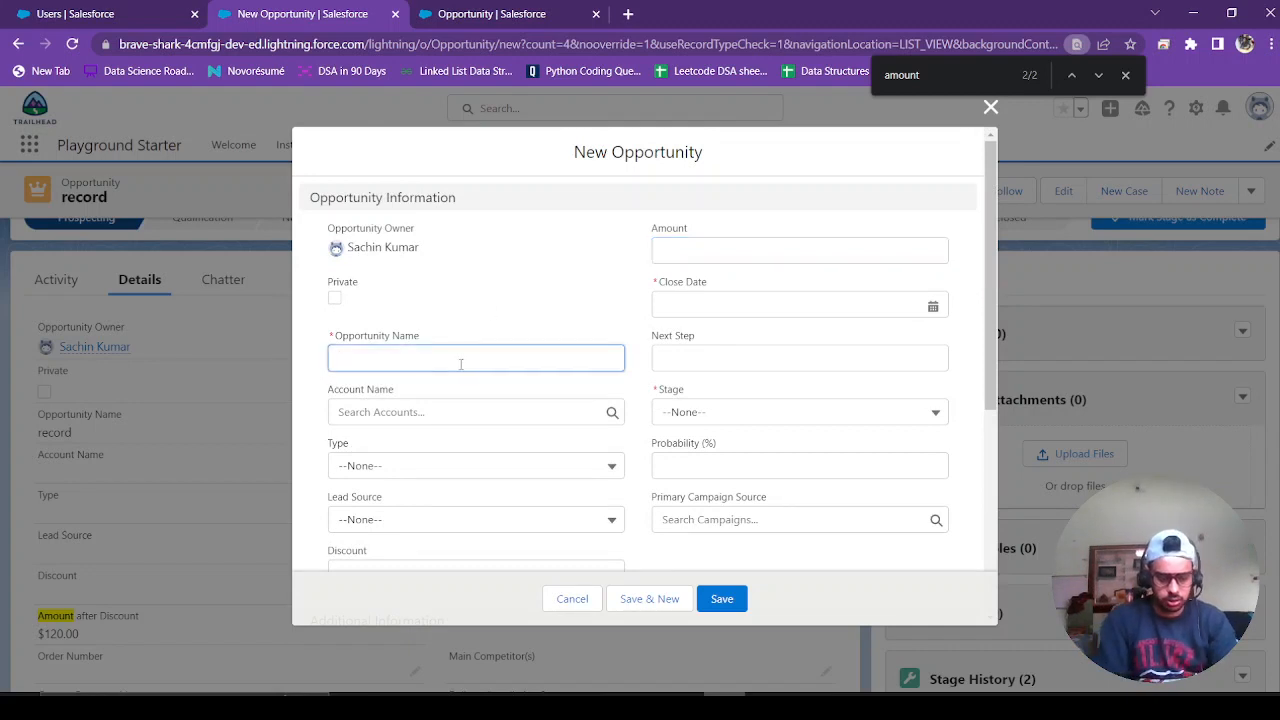
pyautogui.write('test')
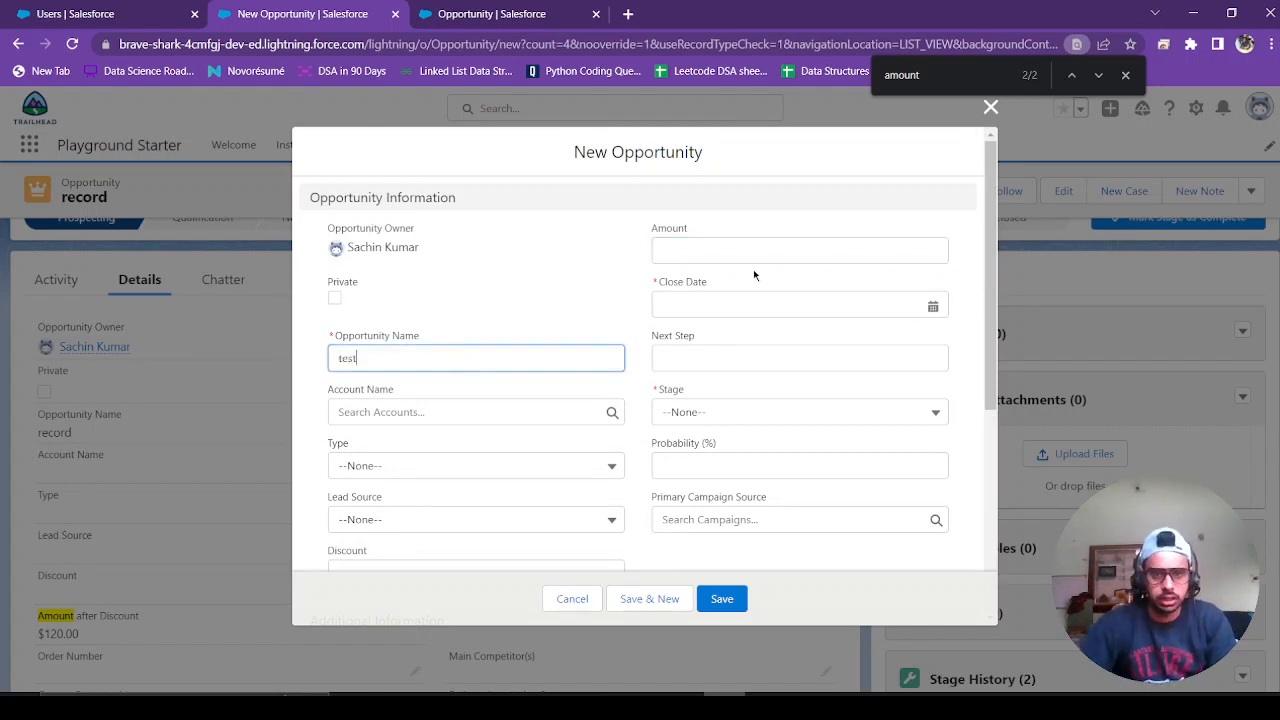
pyautogui.click(705, 307)
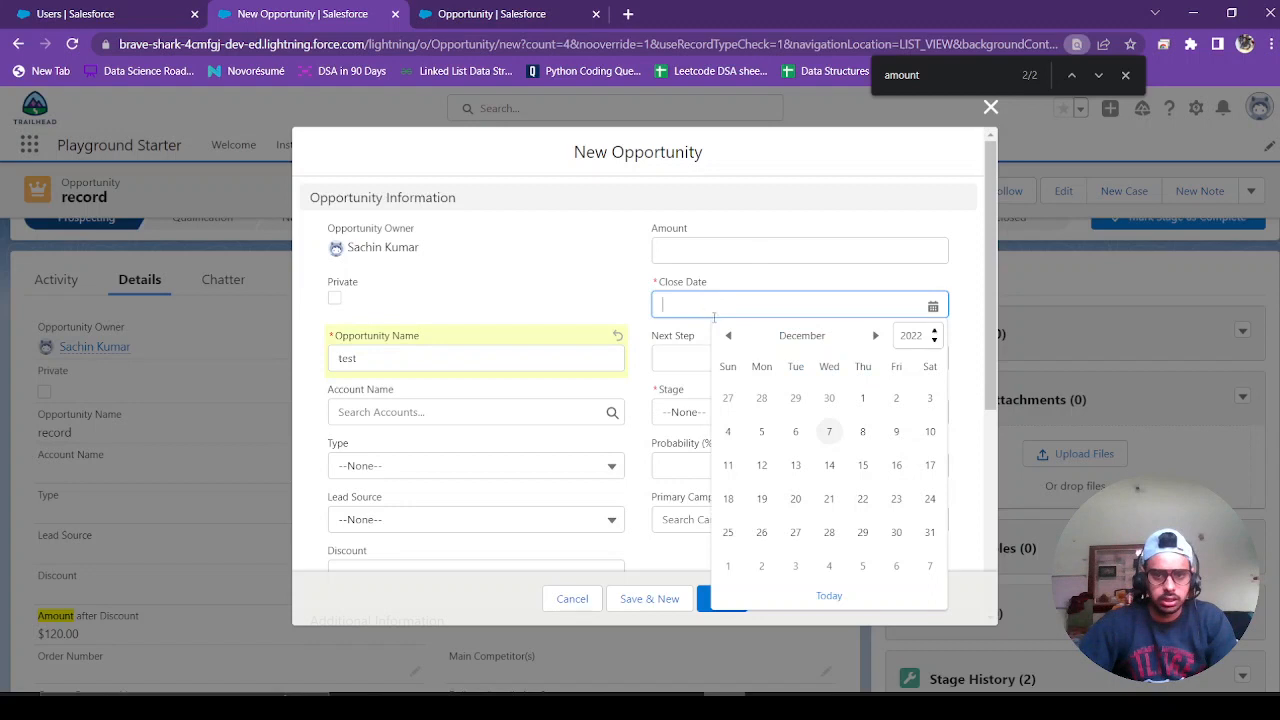
pyautogui.click(829, 498)
pyautogui.click(719, 420)
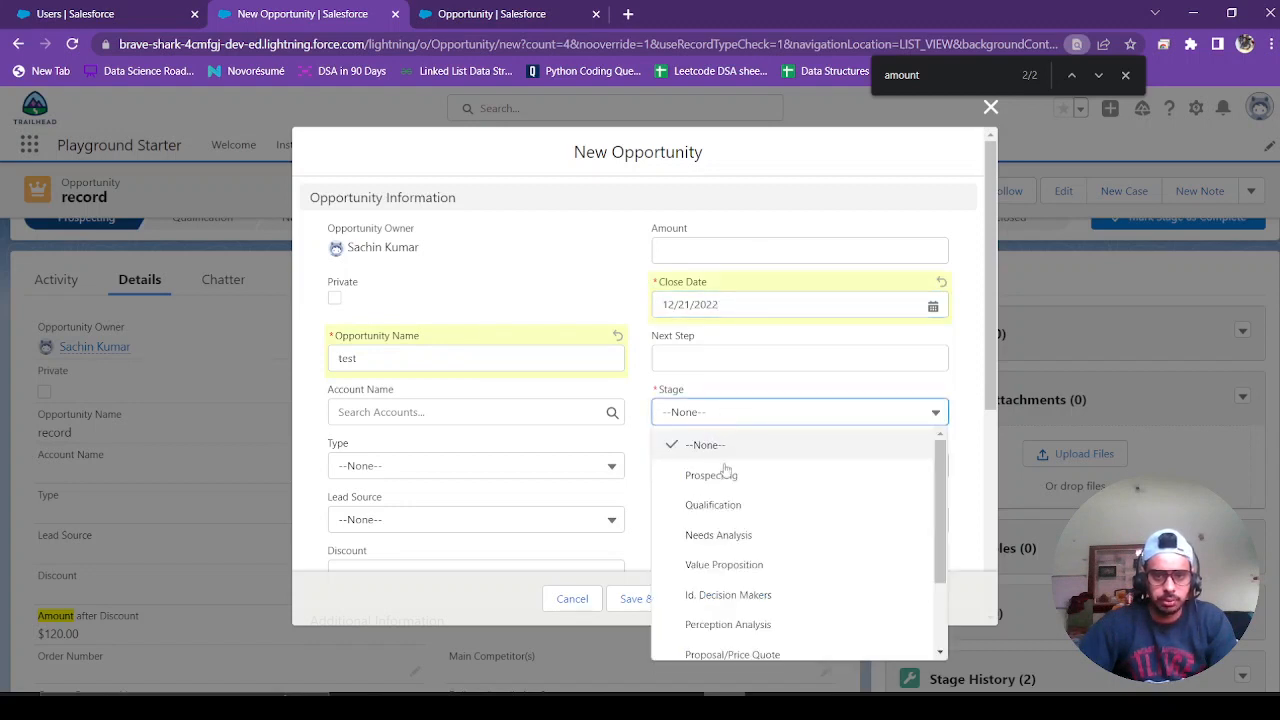
pyautogui.click(726, 471)
pyautogui.click(726, 600)
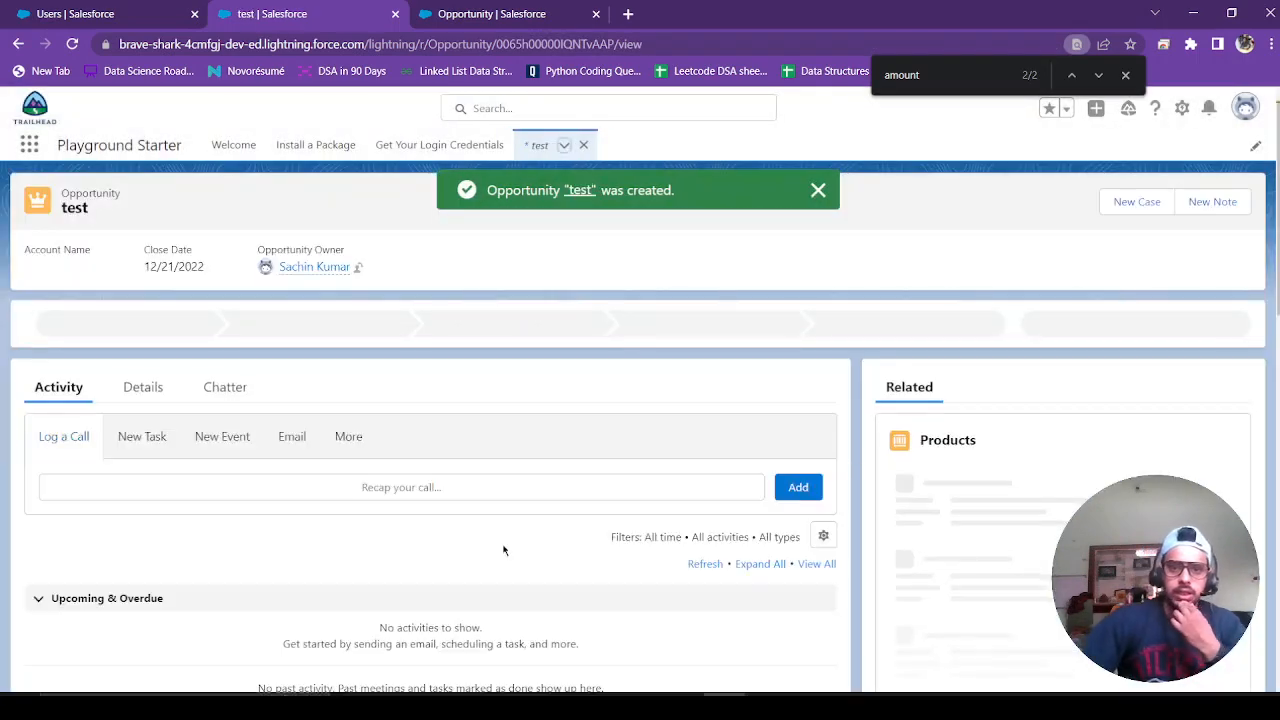
# - Check the test opportunity's Details for the Discount field, then review the Discount field's definition in Setup
pyautogui.click(146, 389)
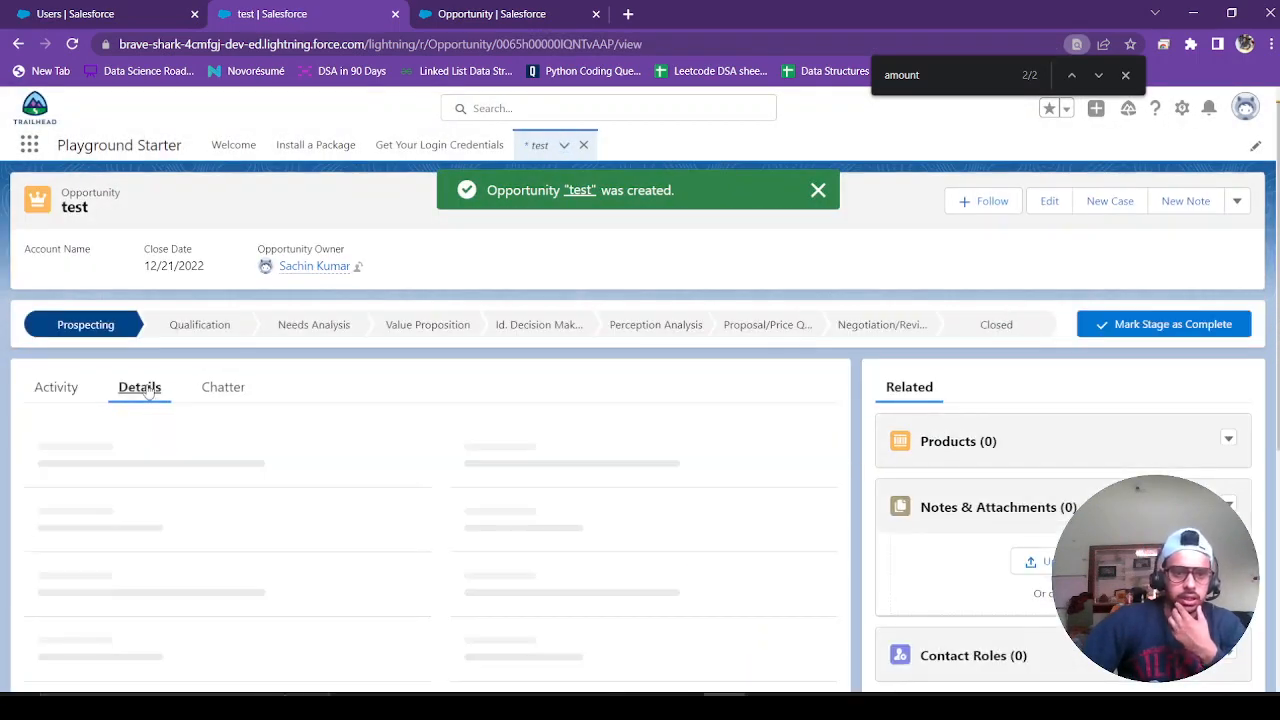
pyautogui.scroll(-1, 420, 428)
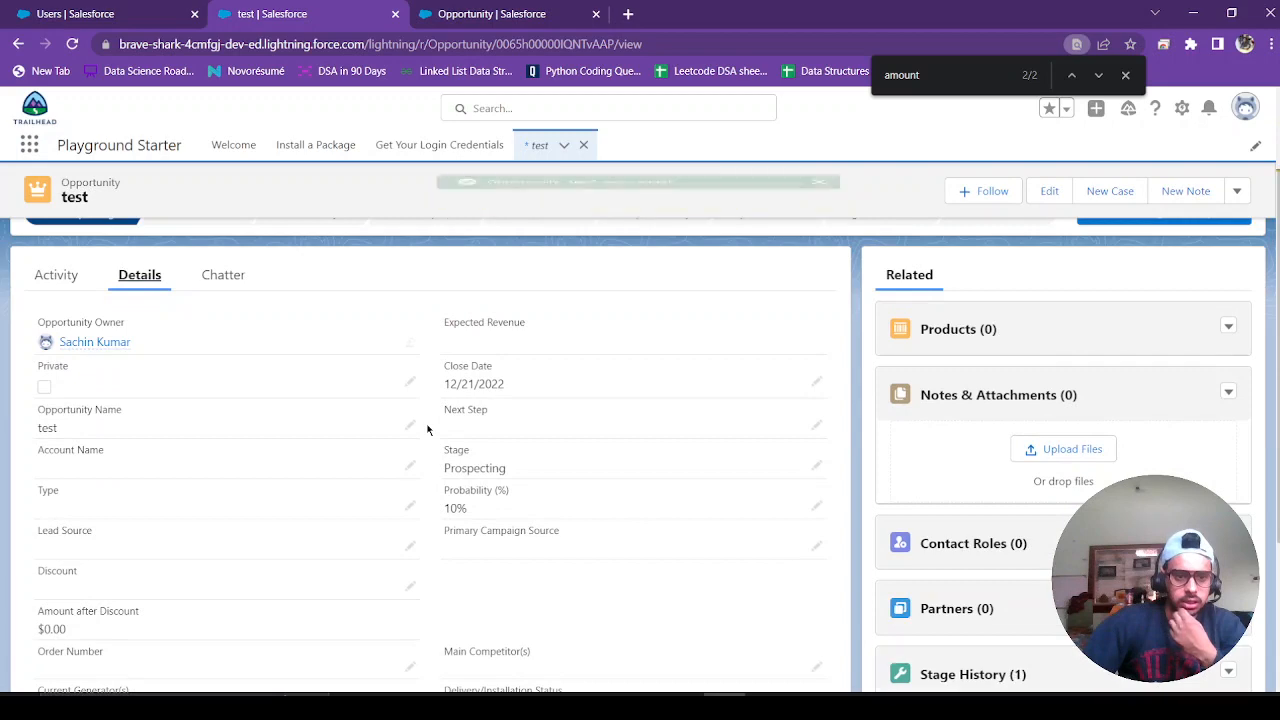
pyautogui.scroll(-1, 428, 430)
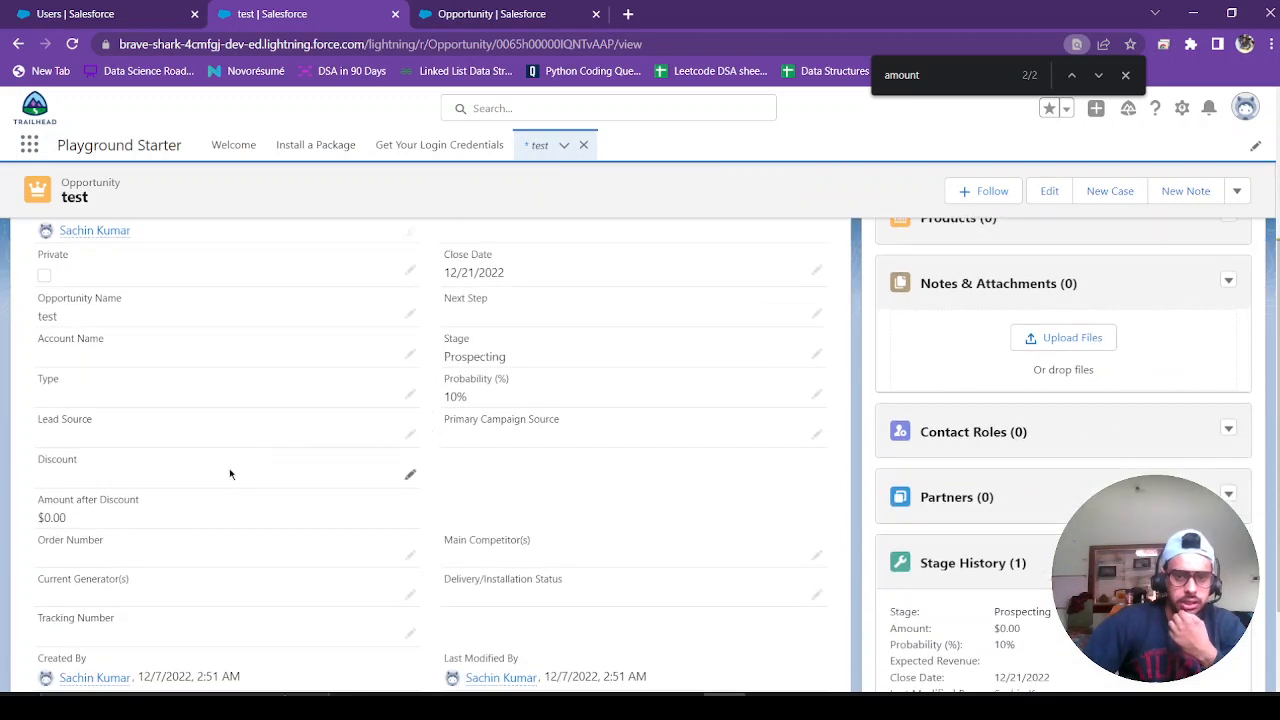
pyautogui.click(491, 14)
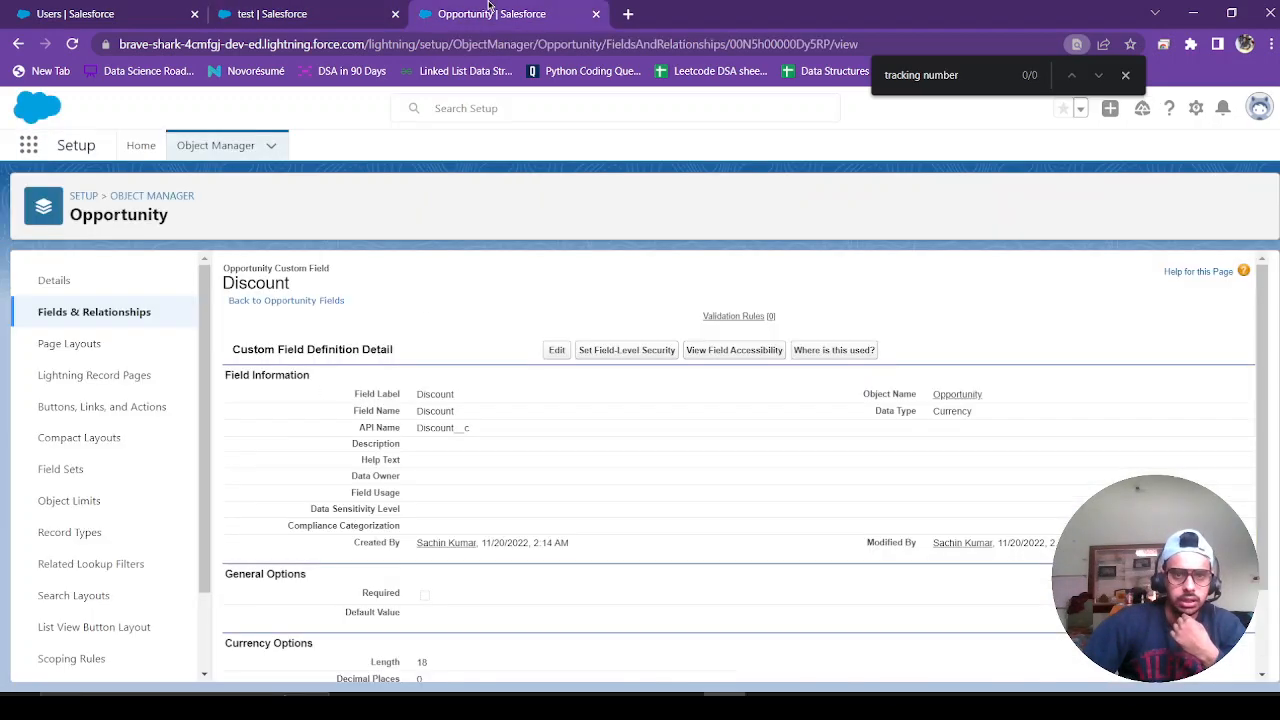
pyautogui.scroll(-2, 430, 411)
pyautogui.scroll(2, 430, 411)
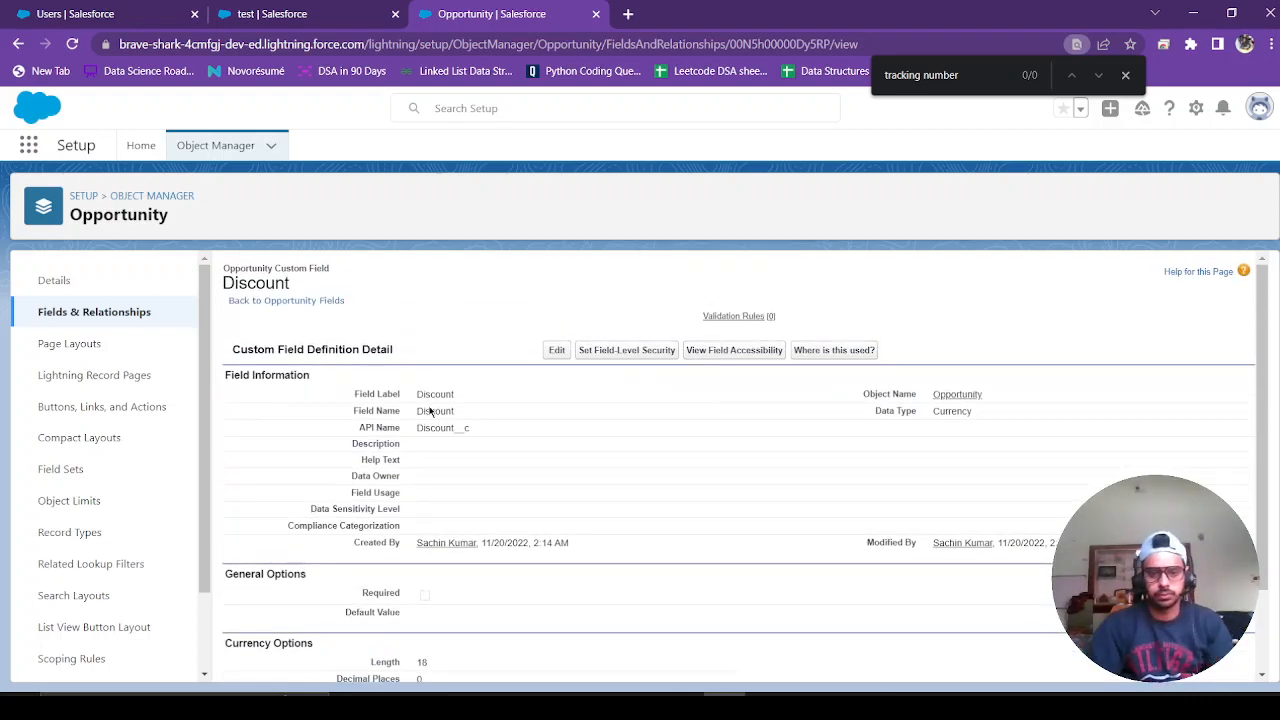
# - Search the test opportunity's page for "discount" and examine which detail fields it shows, closing the search at the end
pyautogui.hotkey('ctrl', 'shift', 'Tab')
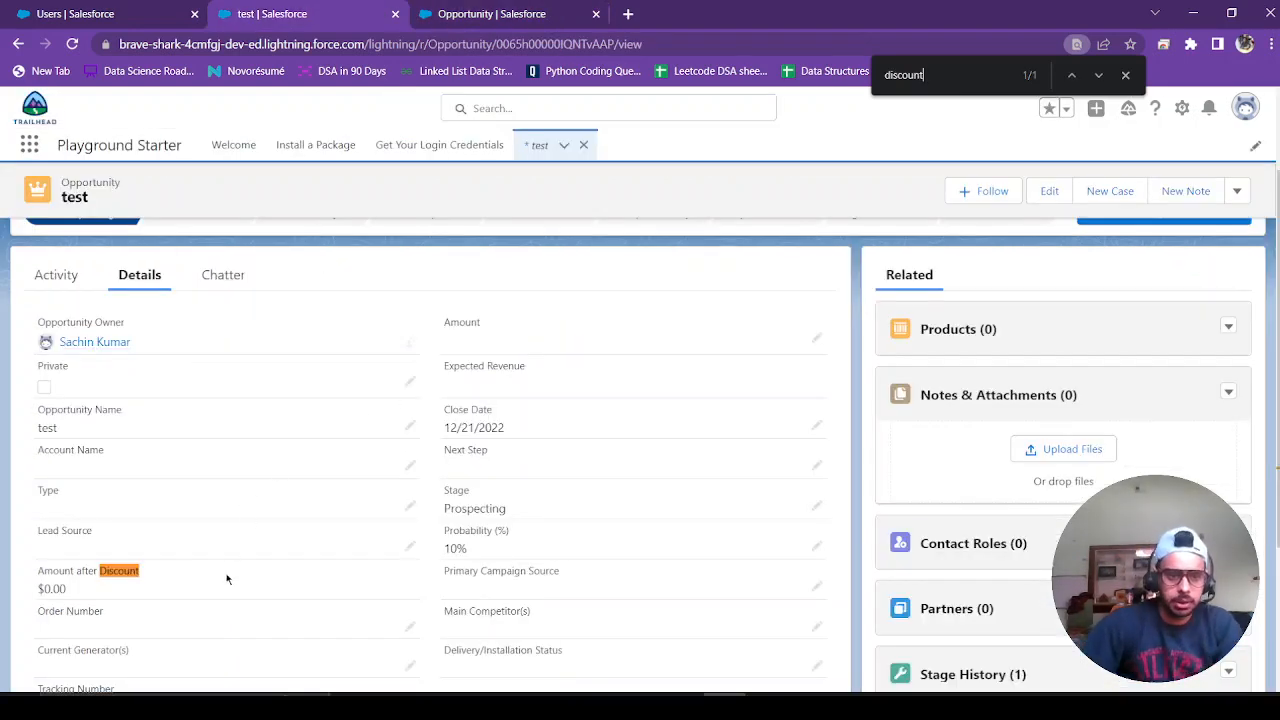
pyautogui.scroll(1, 228, 577)
pyautogui.scroll(-3, 263, 543)
pyautogui.scroll(1, 200, 532)
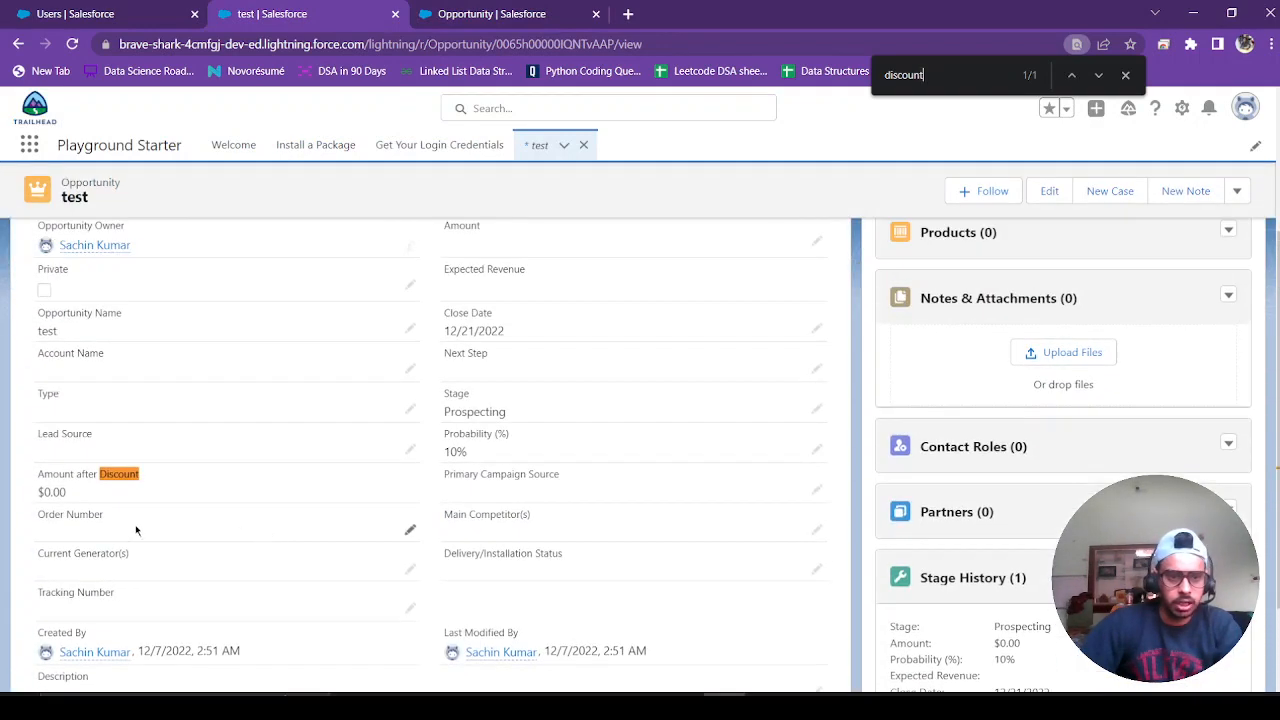
pyautogui.scroll(2, 134, 528)
pyautogui.scroll(-3, 634, 277)
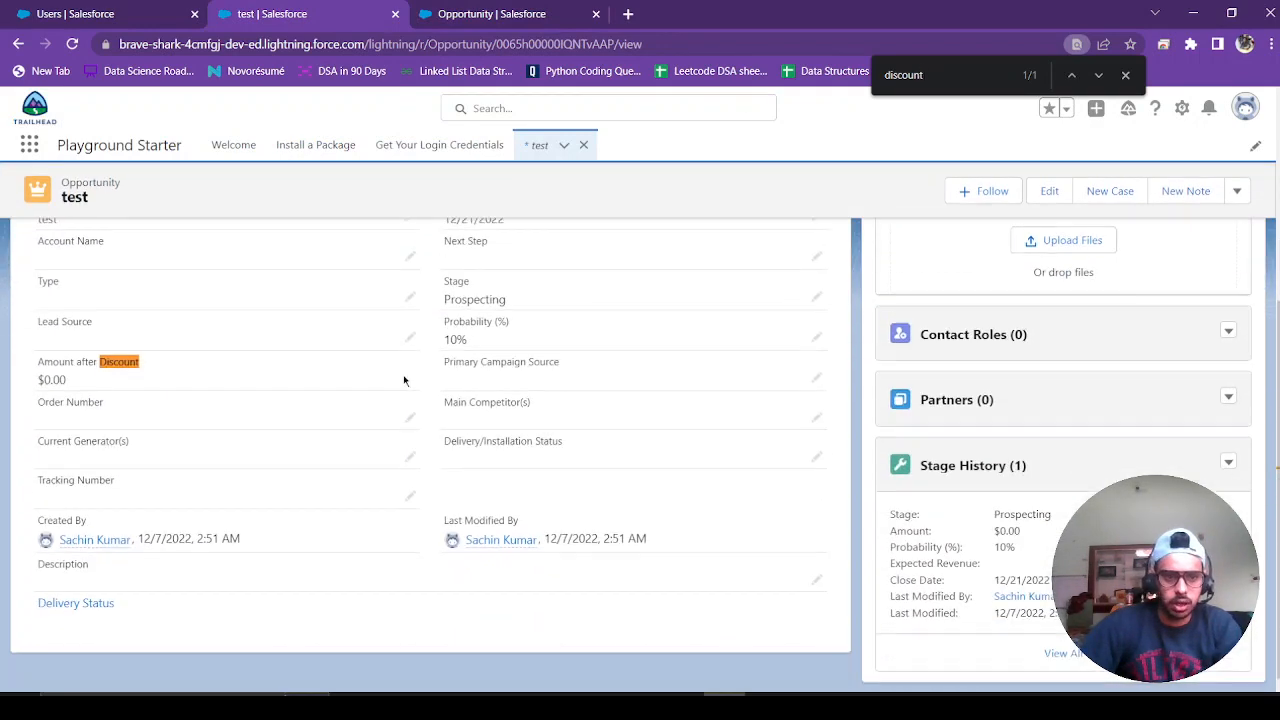
pyautogui.scroll(2, 314, 449)
pyautogui.scroll(1, 188, 470)
pyautogui.scroll(-4, 186, 450)
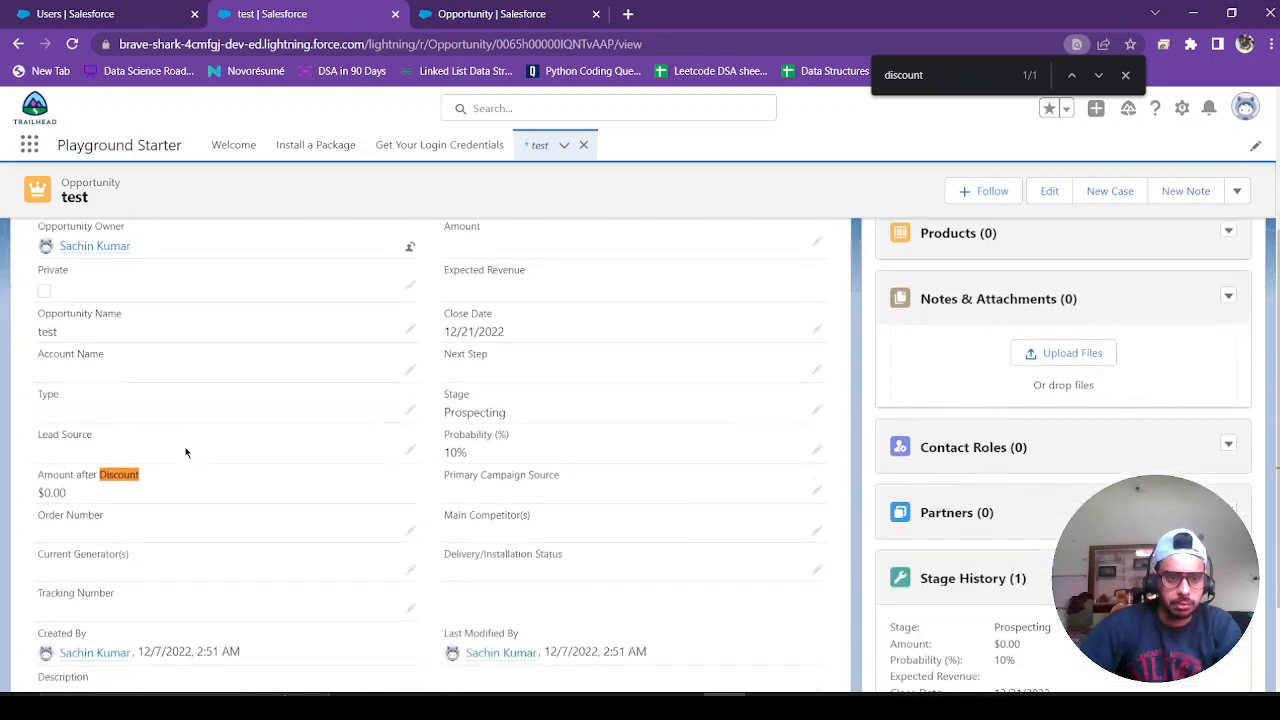
pyautogui.scroll(4, 323, 473)
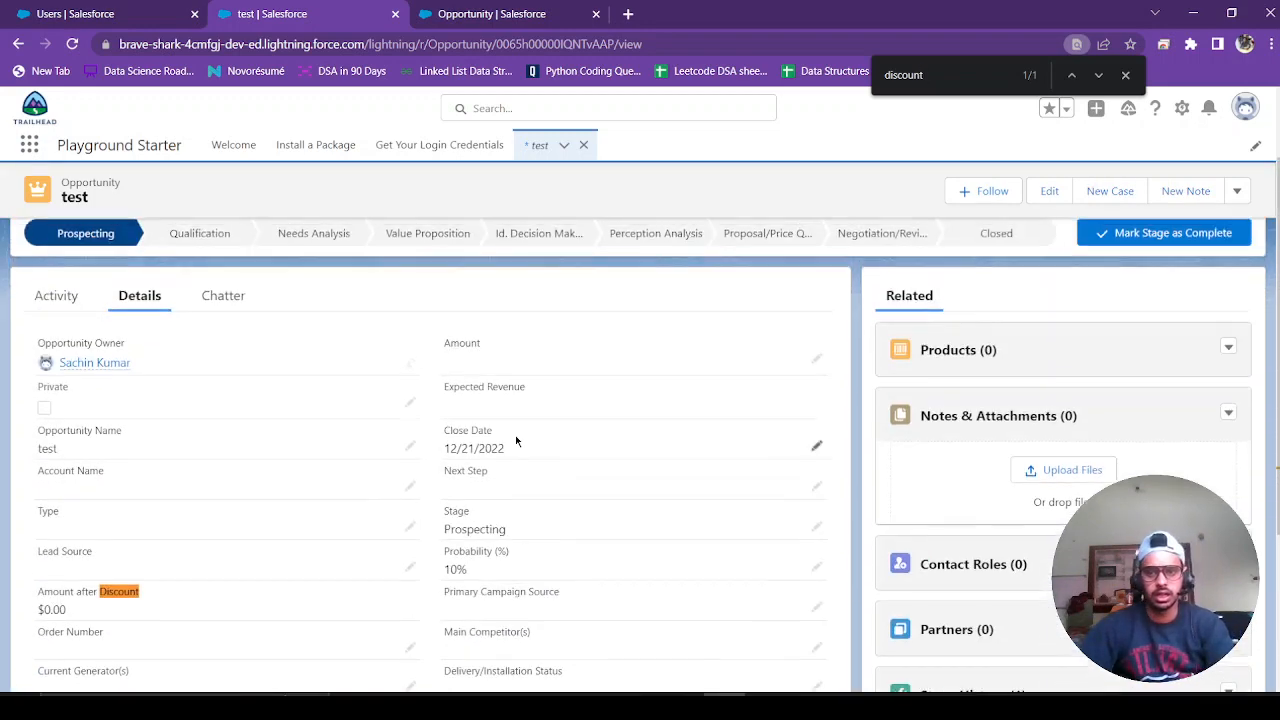
pyautogui.click(1128, 76)
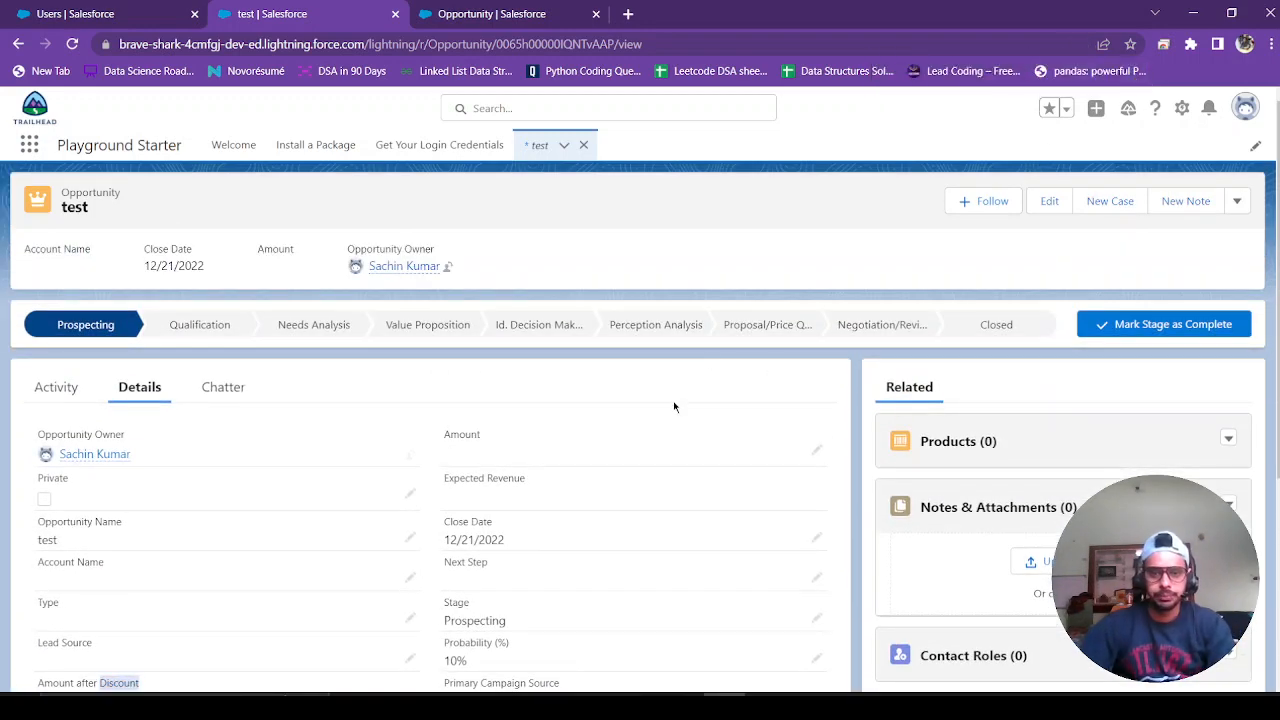
pyautogui.scroll(-3, 678, 408)
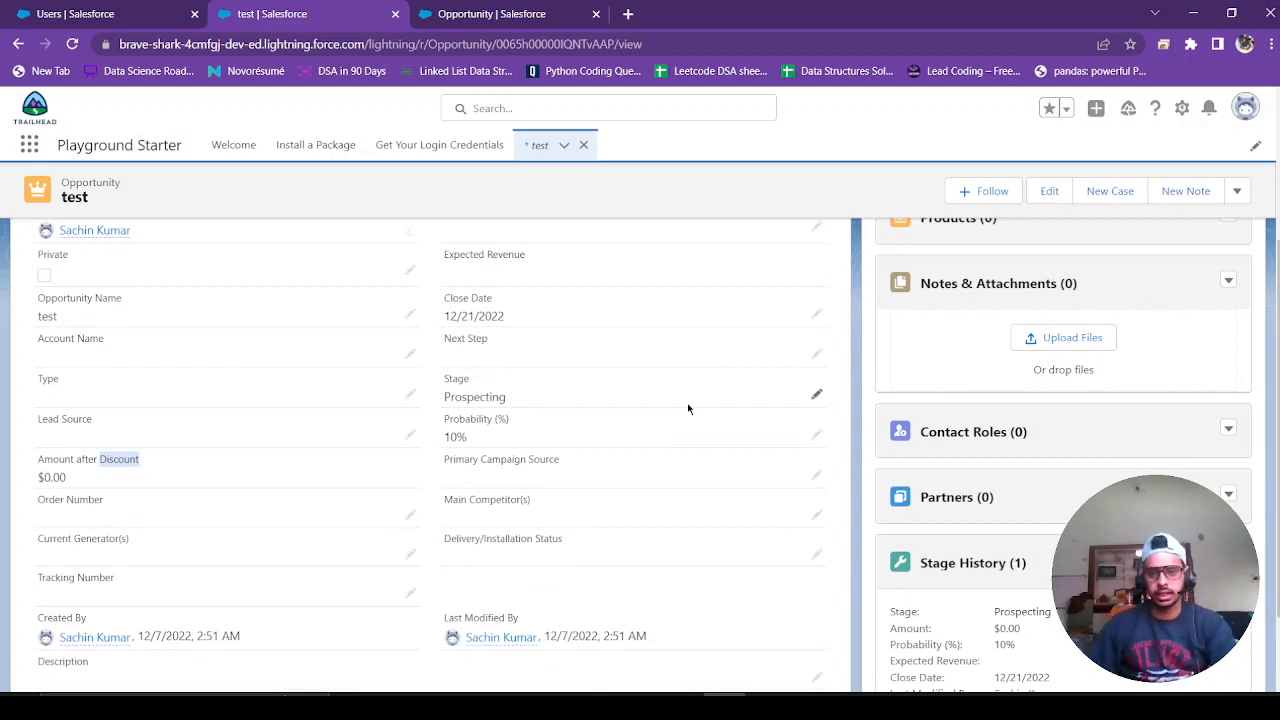